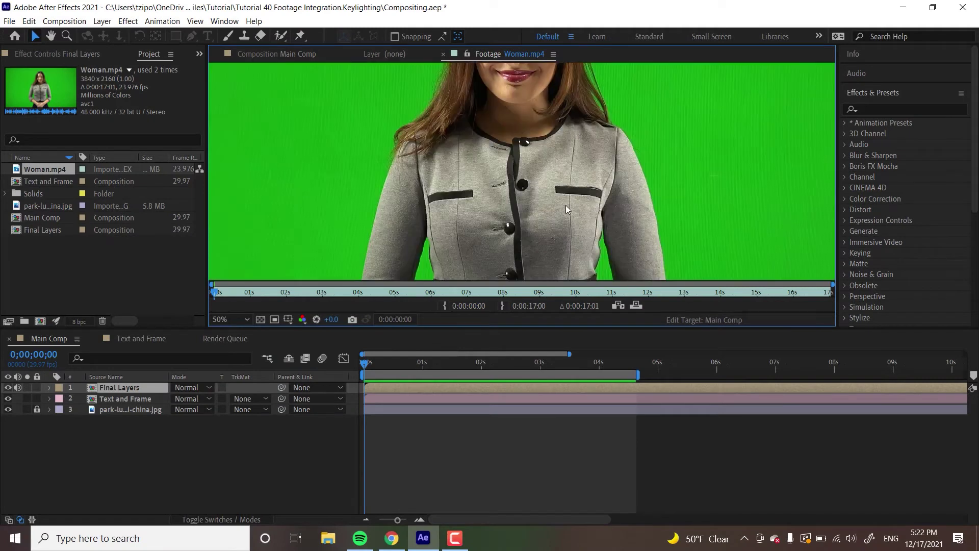
# Zoom the Footage viewer out to 12.5% so the whole Woman.mp4 clip is visible
pyautogui.press(',')
pyautogui.press(',')
pyautogui.press(',')
pyautogui.press(',')
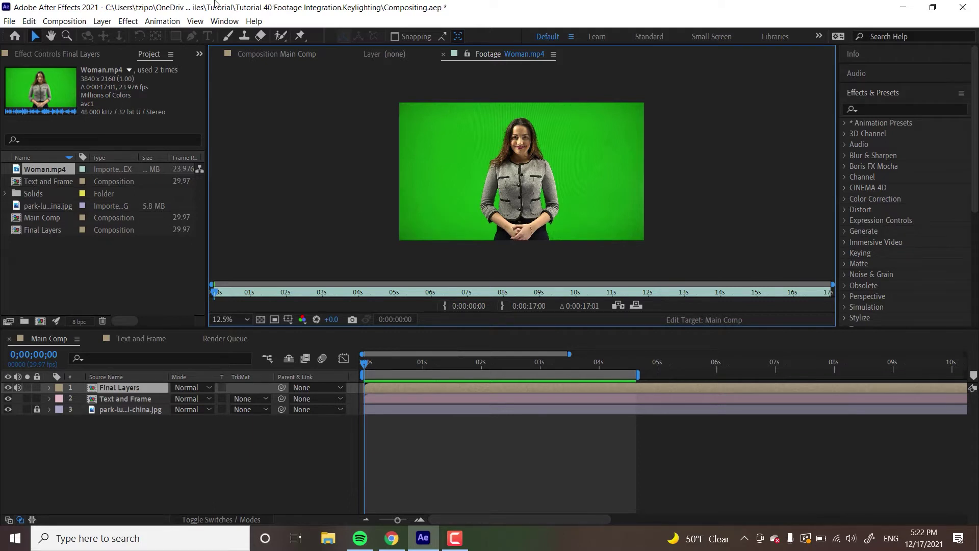
# Show the Main Comp composition in the viewer
pyautogui.click(274, 52)
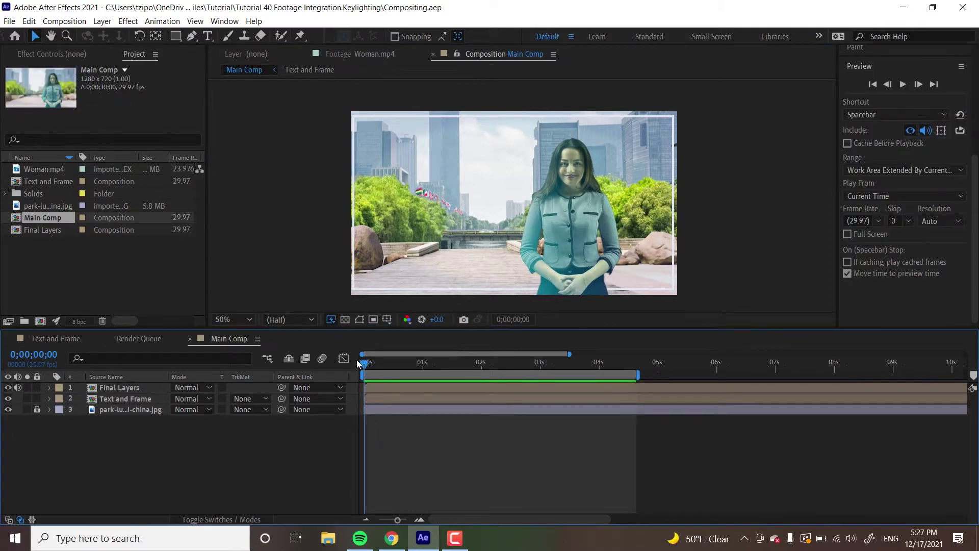
pyautogui.moveTo(358, 363); pyautogui.dragTo(602, 374)
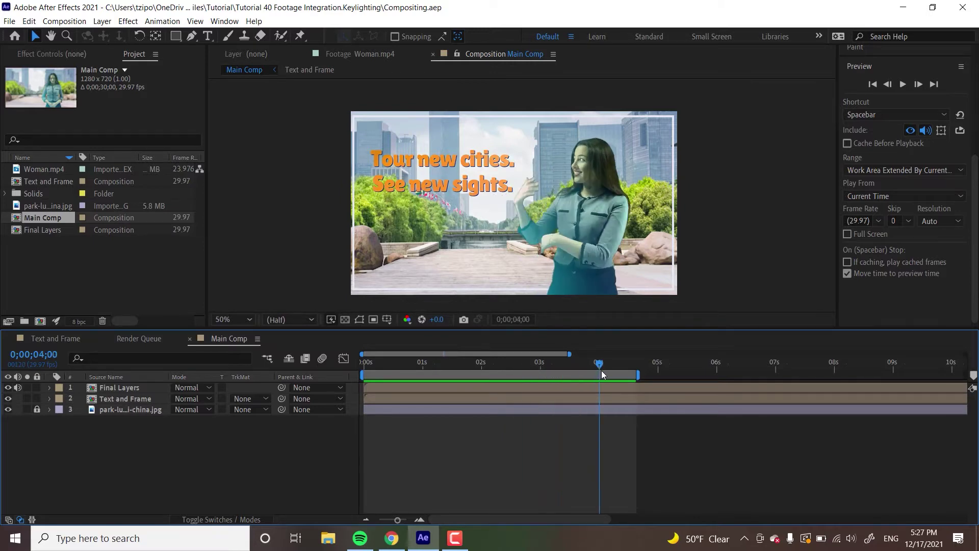
pyautogui.press('space')
pyautogui.moveTo(519, 385); pyautogui.dragTo(312, 430)
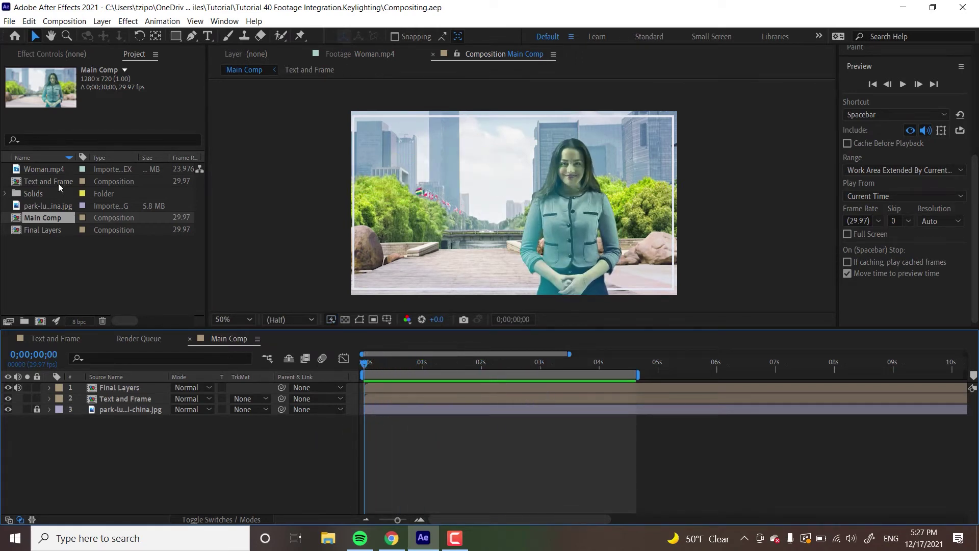
pyautogui.doubleClick(54, 170)
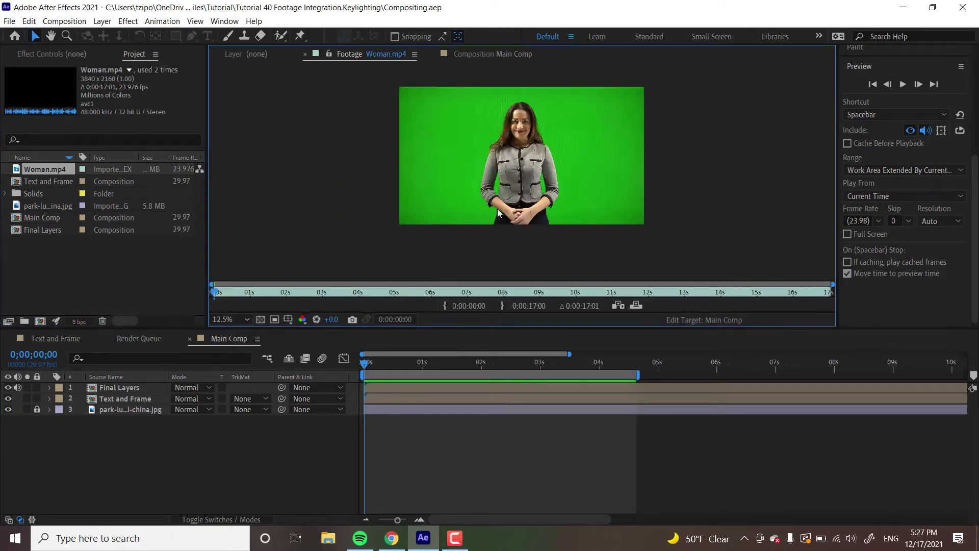
pyautogui.click(56, 338)
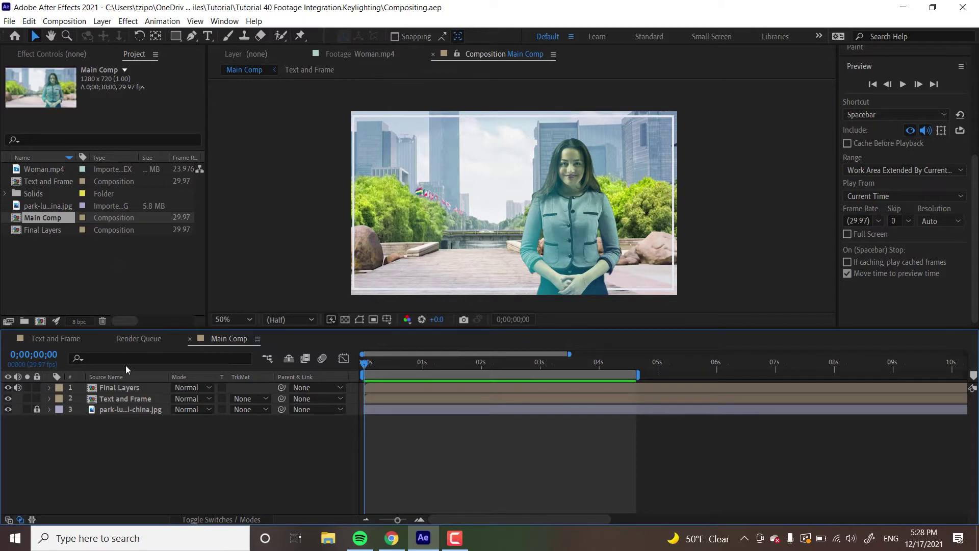
pyautogui.click(454, 363)
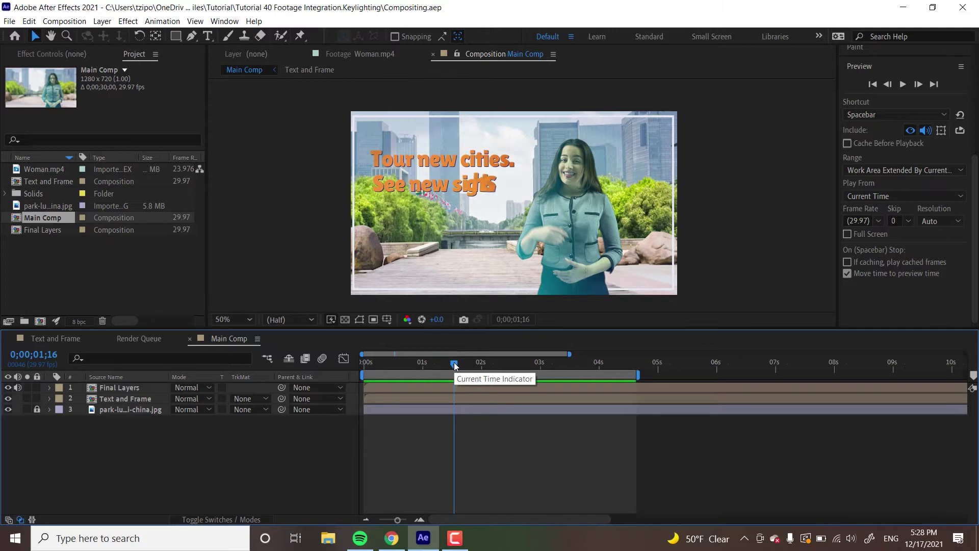
pyautogui.moveTo(454, 362); pyautogui.dragTo(358, 368)
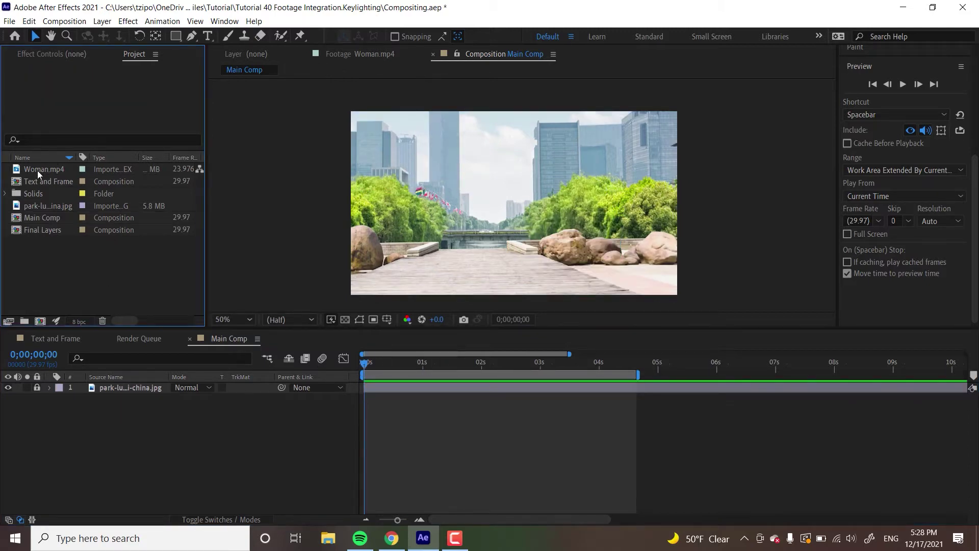
# Add Woman.mp4 as the top Main Comp layer, scale it to 32%, and nudge it slightly lower
pyautogui.moveTo(38, 171); pyautogui.dragTo(125, 386)
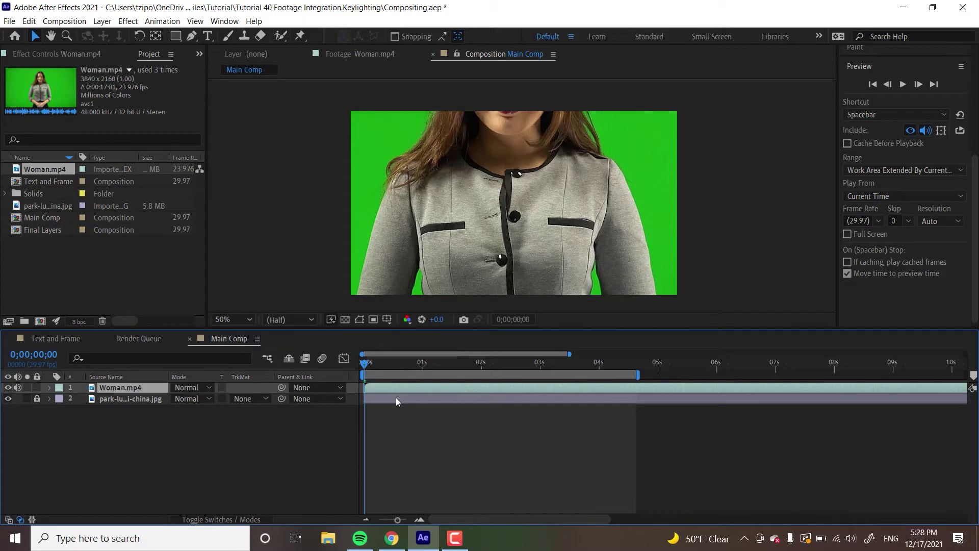
pyautogui.press('s')
pyautogui.moveTo(214, 403); pyautogui.dragTo(174, 403)
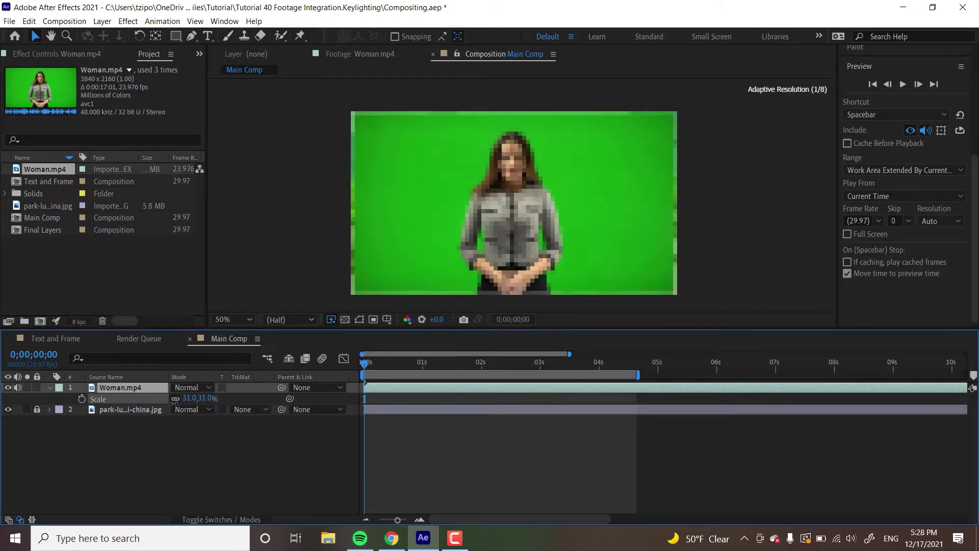
pyautogui.click(205, 398)
pyautogui.write('35')
pyautogui.press('Return')
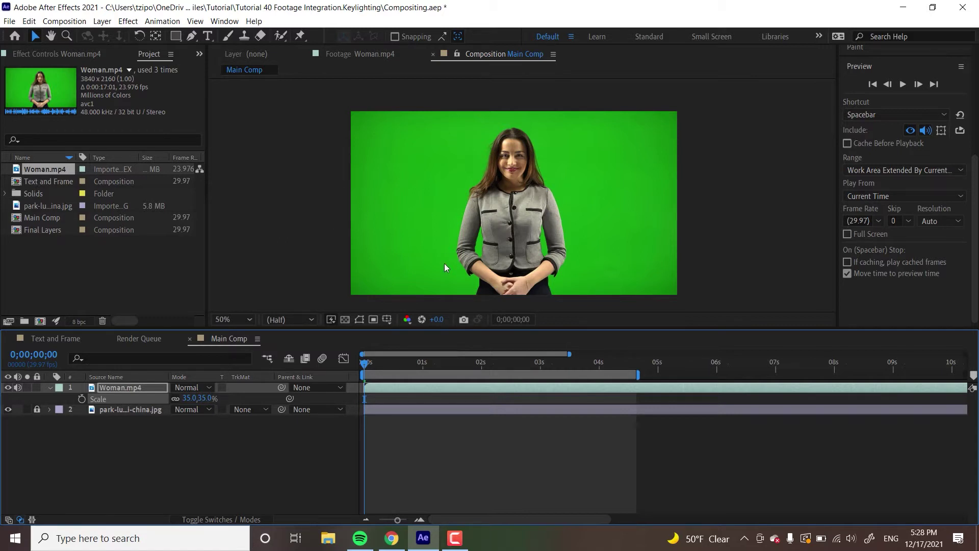
pyautogui.click(206, 398)
pyautogui.write('32')
pyautogui.press('Return')
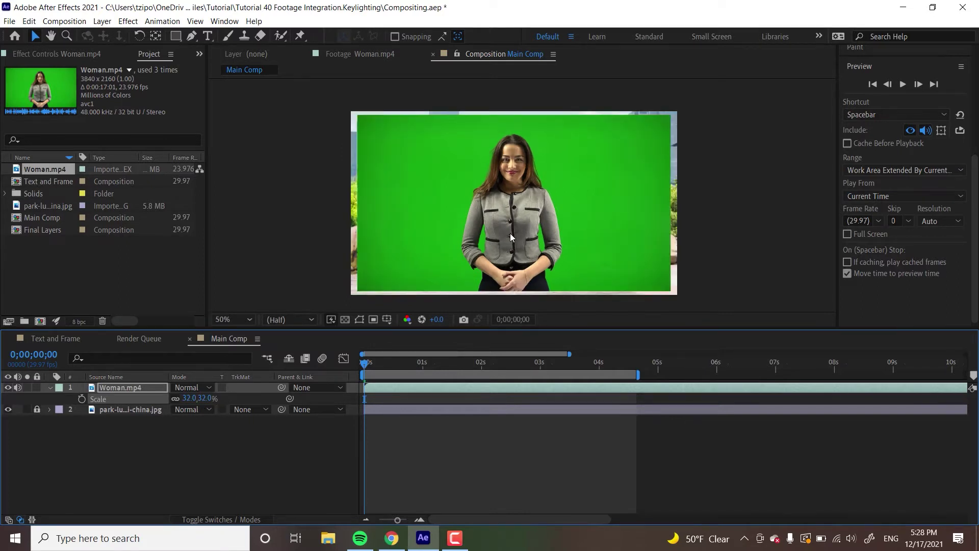
pyautogui.click(510, 234)
pyautogui.moveTo(510, 233); pyautogui.dragTo(511, 241)
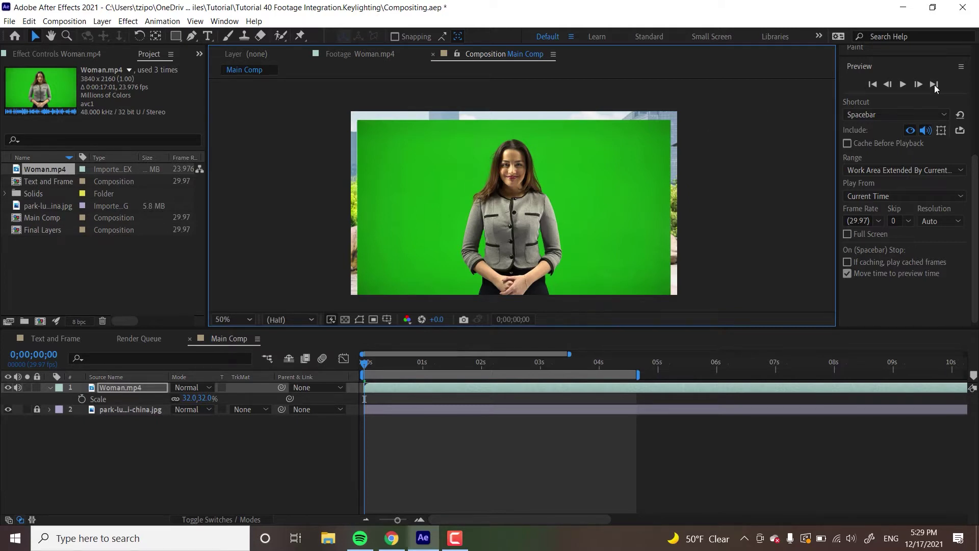
# Search Effects & Presets for 'keylight' and apply the Keylight + Spill Suppressor preset to Woman.mp4
pyautogui.click(975, 140)
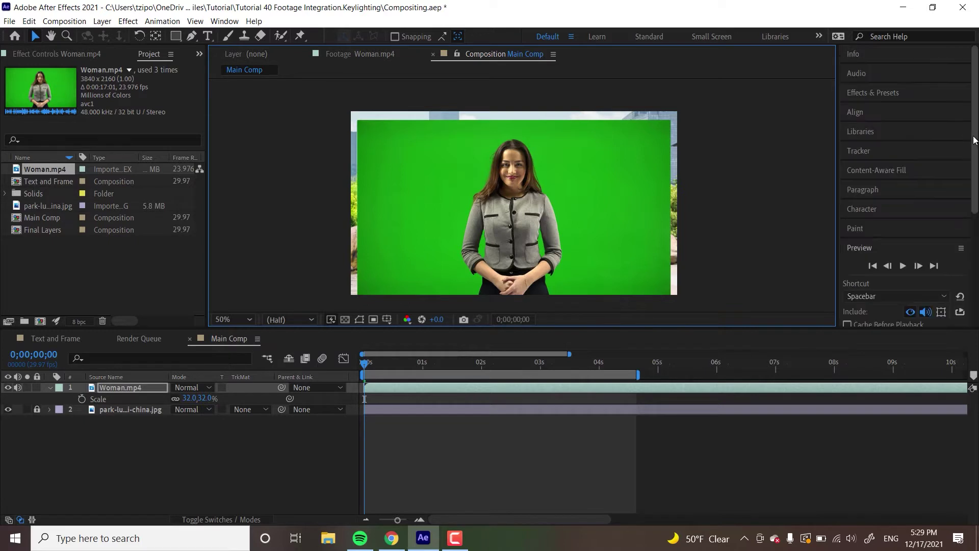
pyautogui.click(868, 92)
pyautogui.click(901, 109)
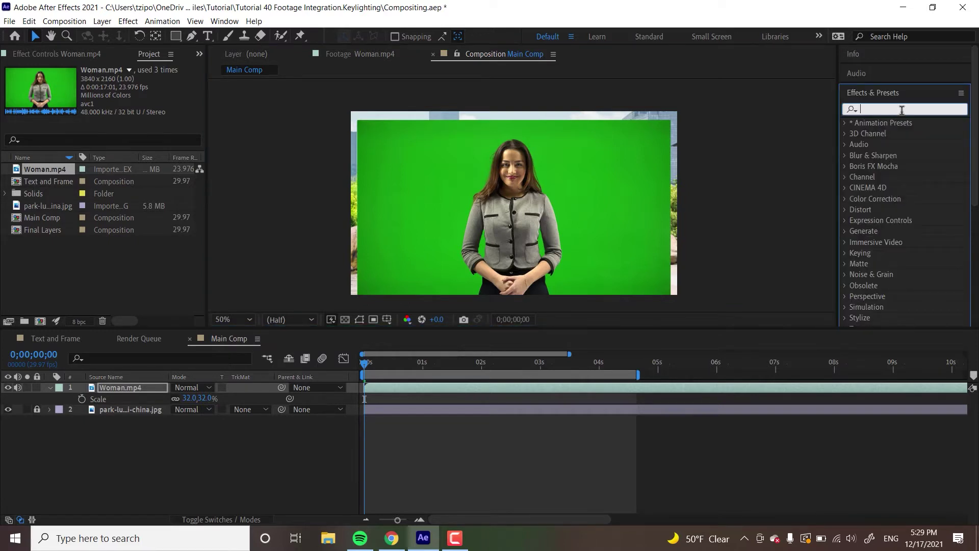
pyautogui.write('keylight')
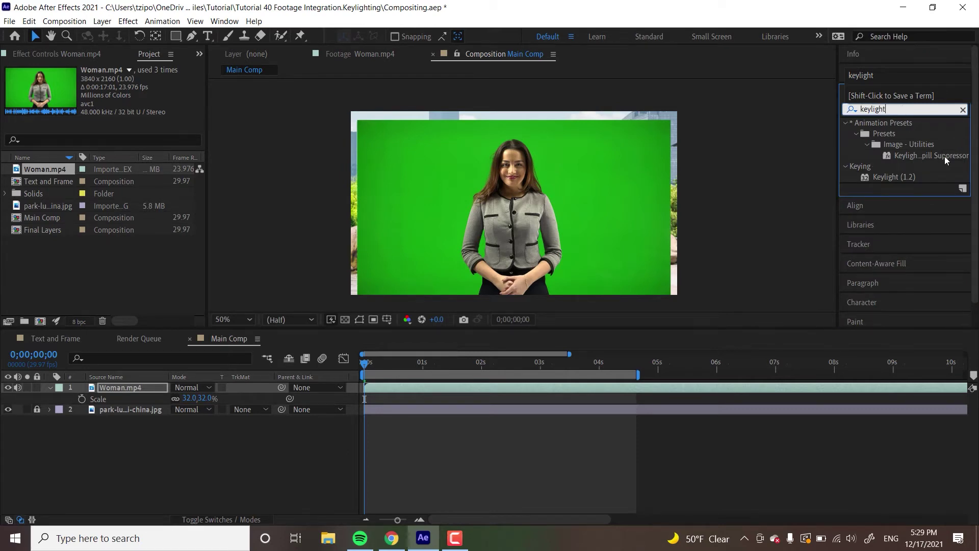
pyautogui.moveTo(941, 154); pyautogui.dragTo(445, 388)
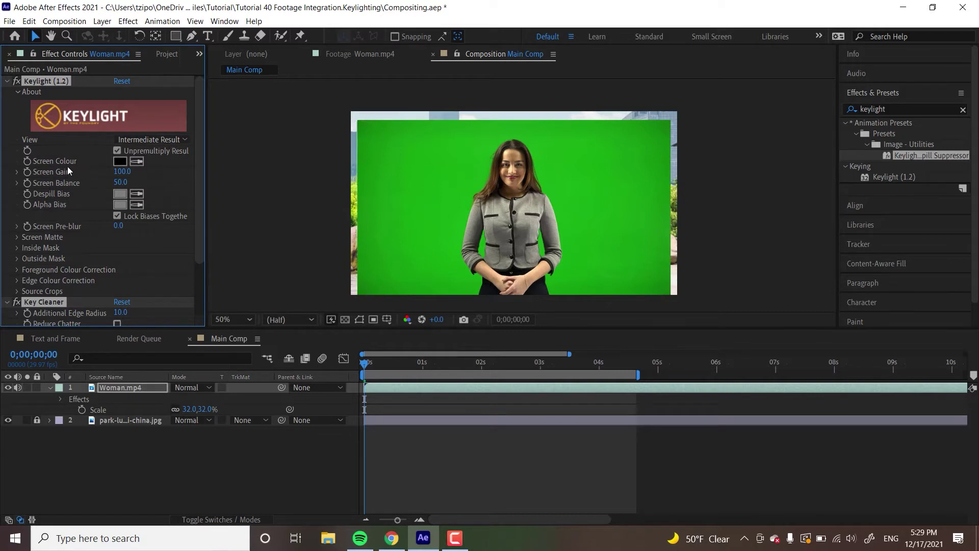
# Set Keylight's Screen Colour by sampling the green backdrop in the Composition viewer
pyautogui.click(137, 161)
pyautogui.click(478, 180)
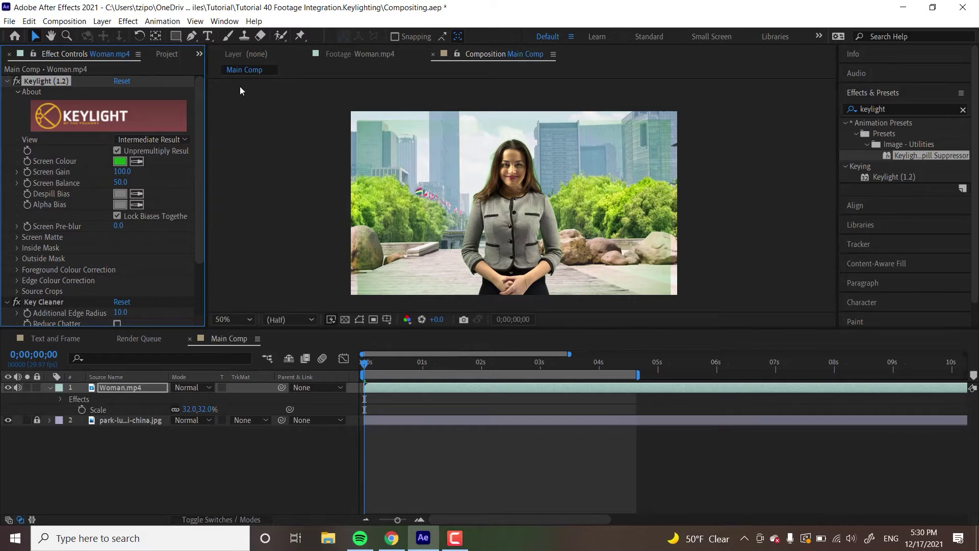
# Draw a closed six-point mask around the woman, return to the Selection tool, and open Keylight's View menu
pyautogui.click(191, 38)
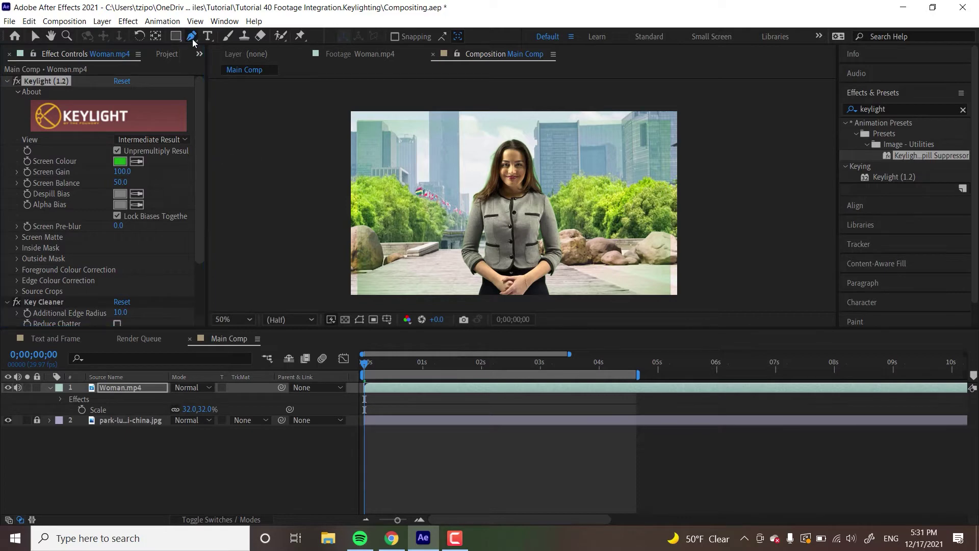
pyautogui.click(453, 292)
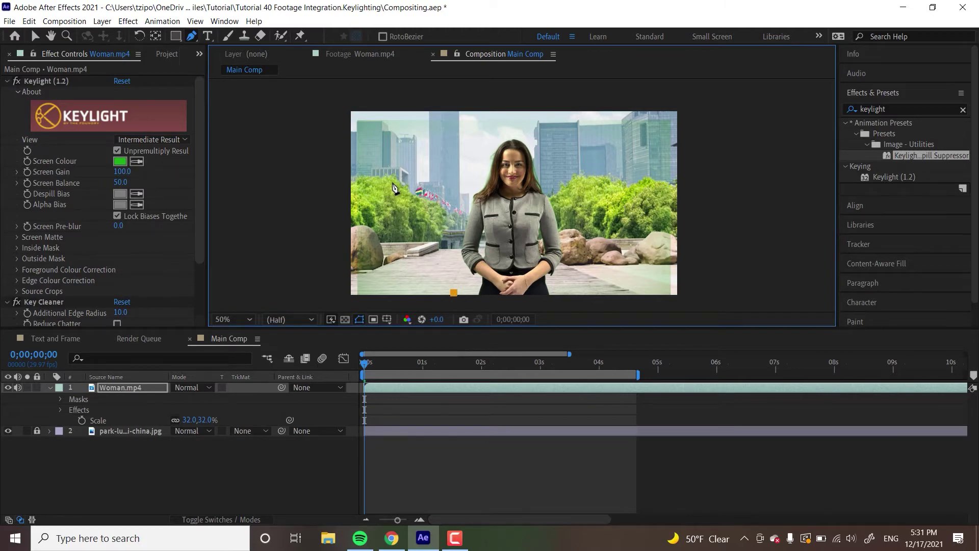
pyautogui.click(393, 183)
pyautogui.click(448, 128)
pyautogui.click(610, 134)
pyautogui.click(630, 251)
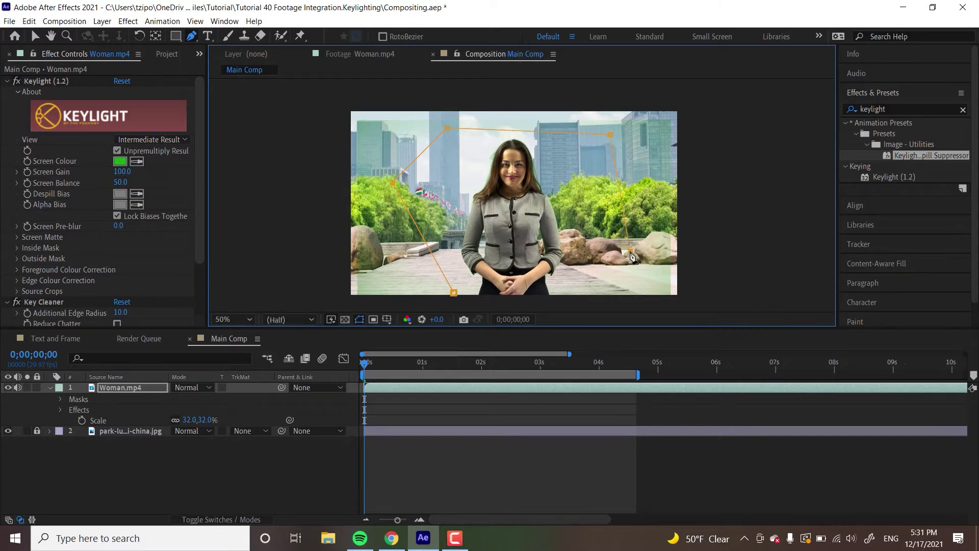
pyautogui.click(620, 294)
pyautogui.click(454, 294)
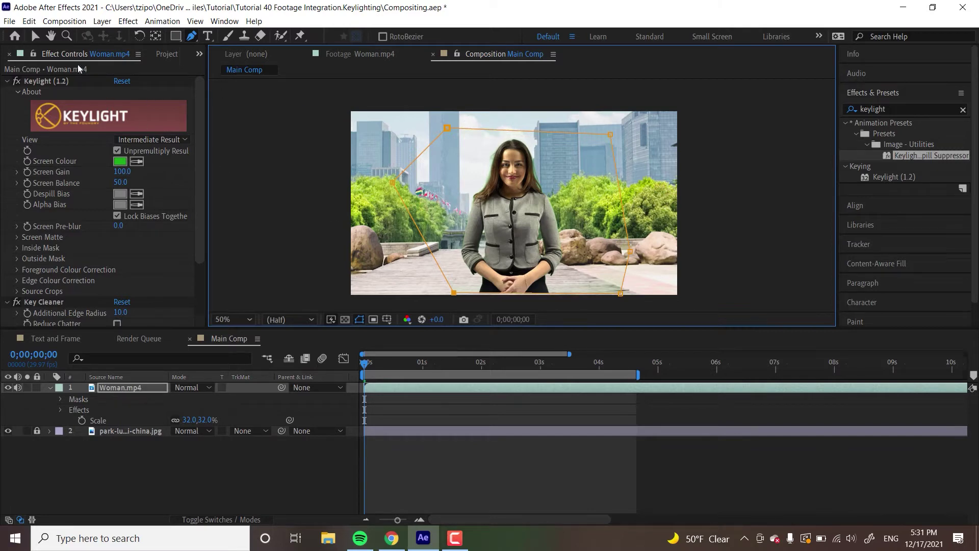
pyautogui.click(35, 38)
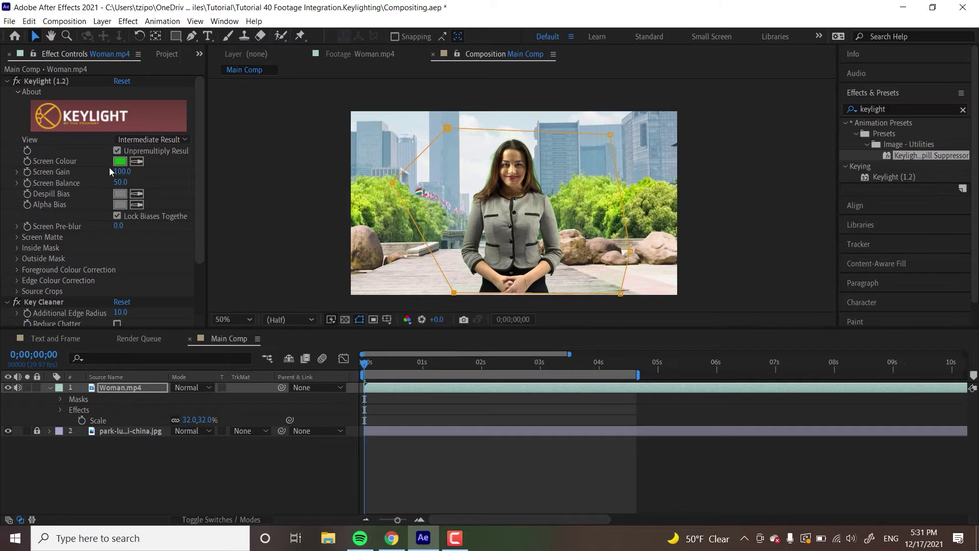
pyautogui.click(140, 141)
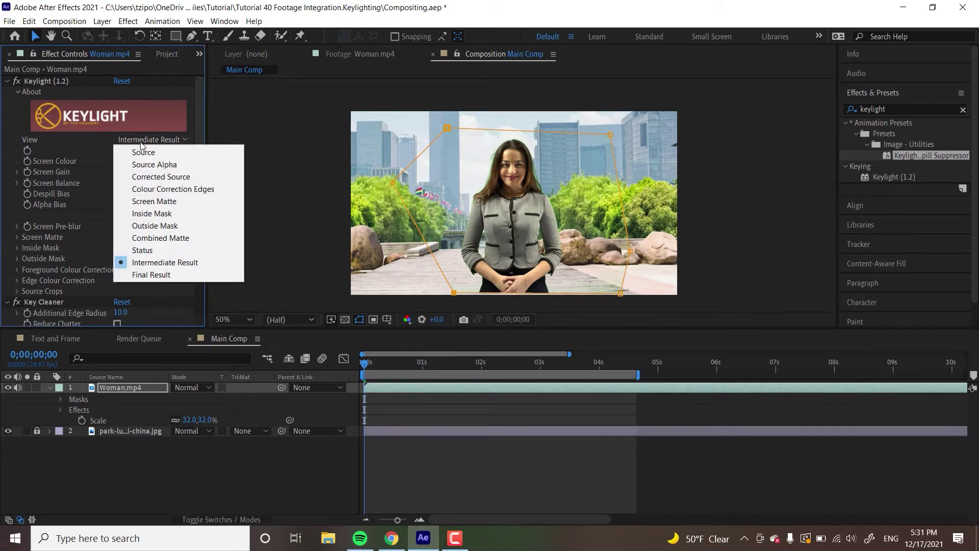
pyautogui.click(154, 202)
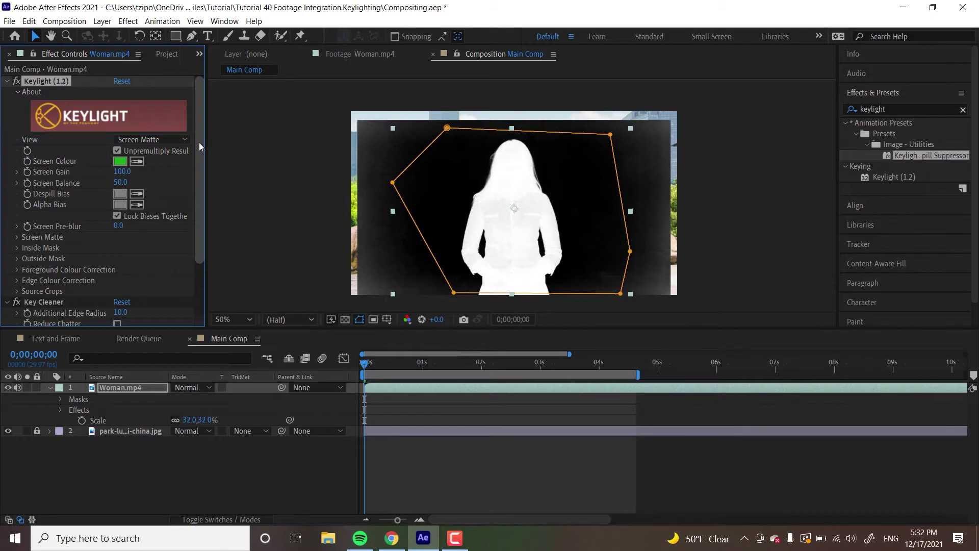
pyautogui.moveTo(199, 144); pyautogui.dragTo(197, 222)
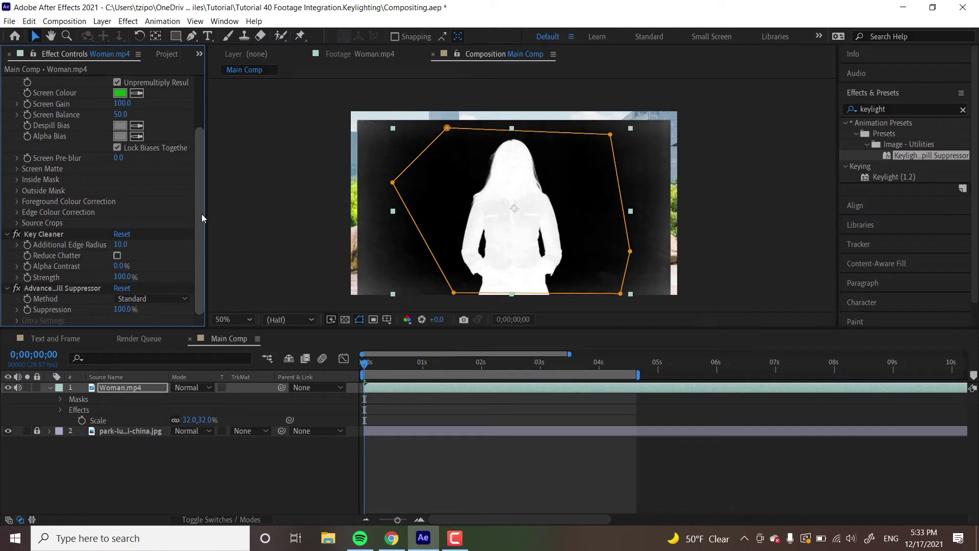
pyautogui.moveTo(202, 215); pyautogui.dragTo(204, 252)
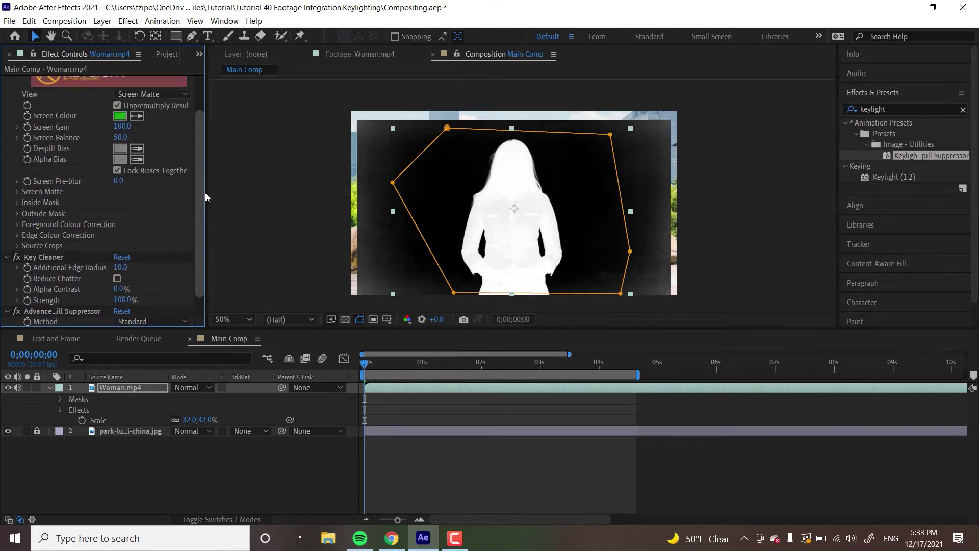
pyautogui.moveTo(200, 190); pyautogui.dragTo(201, 168)
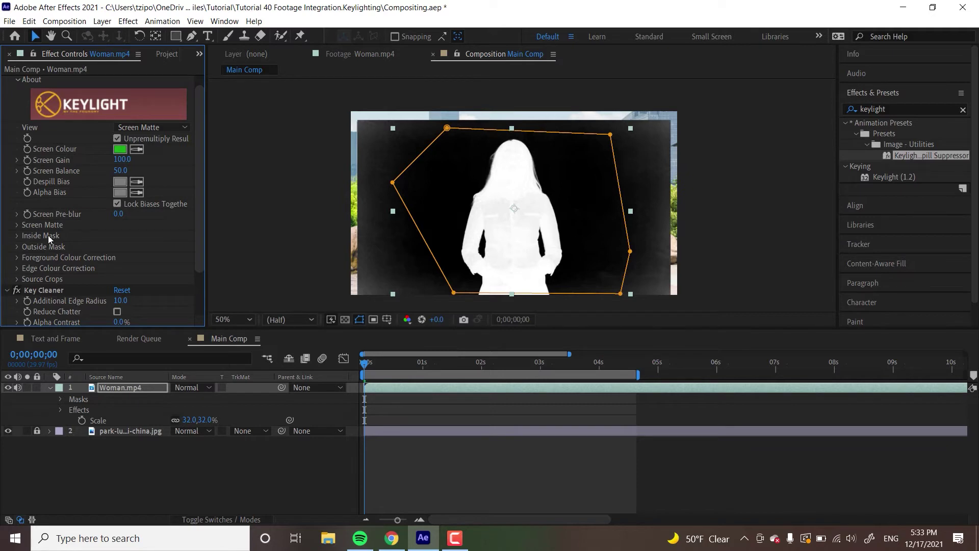
# Expand Keylight's Screen Matte and set Clip Black to 30 and Clip White to 65
pyautogui.click(17, 225)
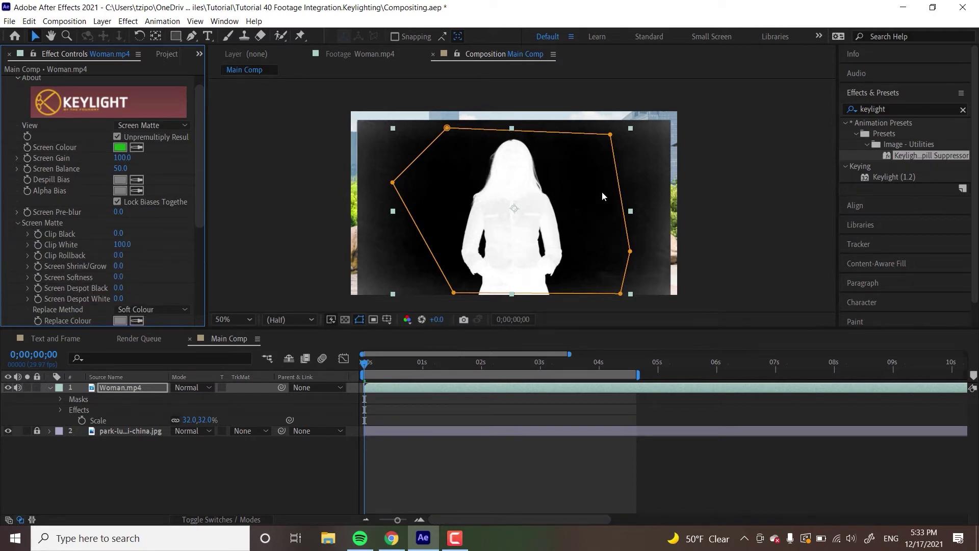
pyautogui.moveTo(198, 139); pyautogui.dragTo(197, 179)
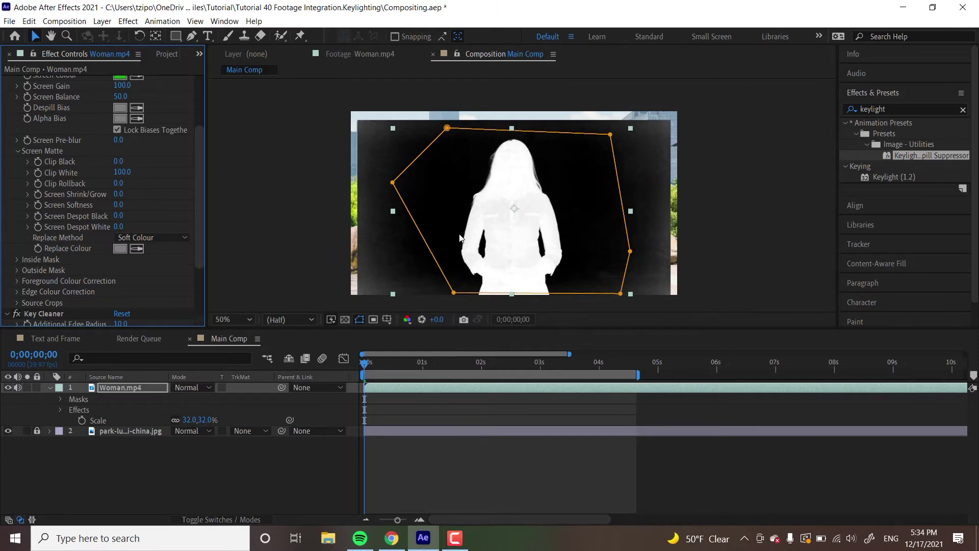
pyautogui.click(118, 161)
pyautogui.write('30')
pyautogui.press('Return')
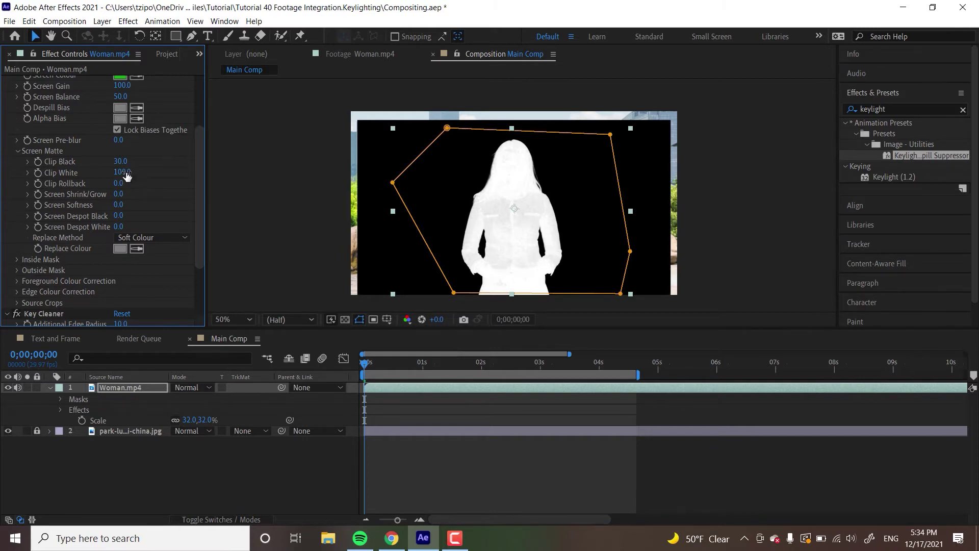
pyautogui.moveTo(127, 176); pyautogui.dragTo(97, 174)
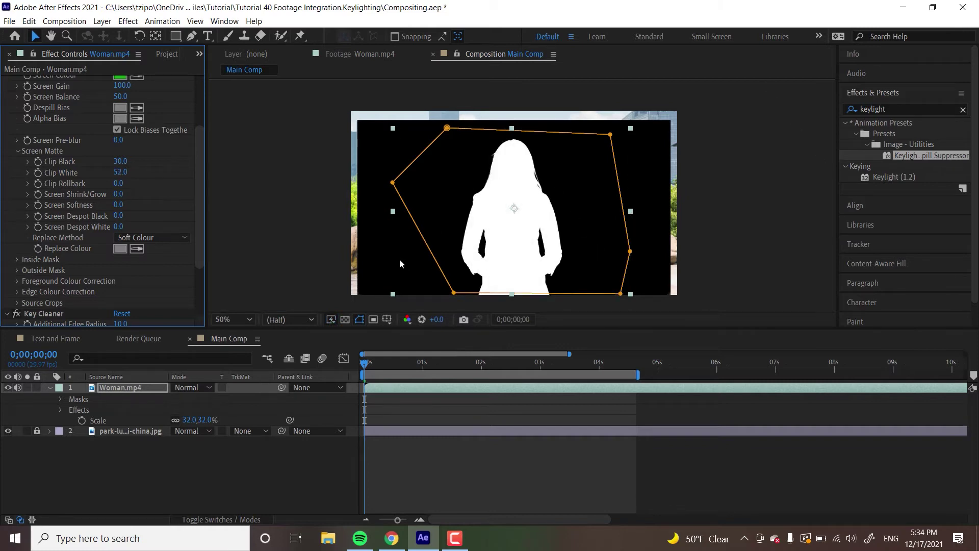
pyautogui.click(120, 173)
pyautogui.write('65')
pyautogui.press('Return')
pyautogui.moveTo(168, 217); pyautogui.dragTo(150, 210)
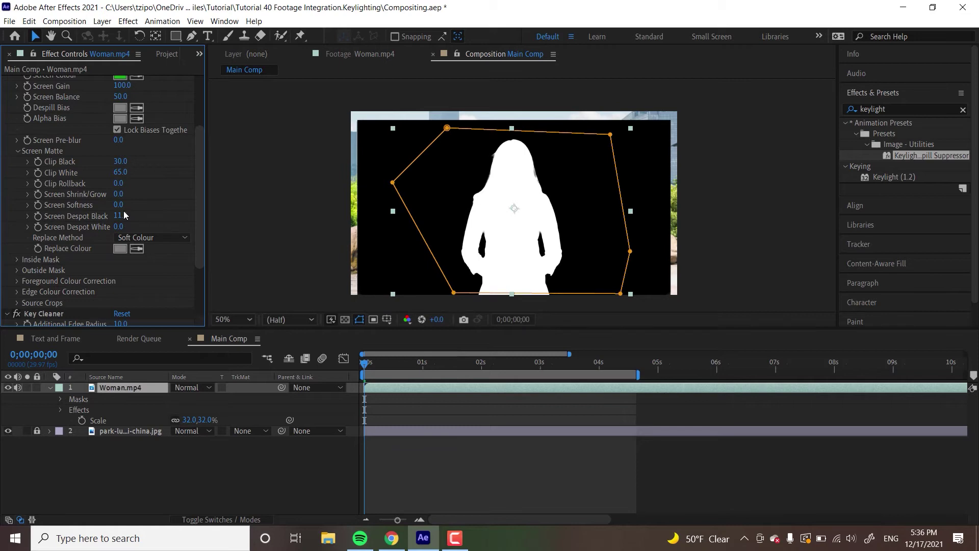
pyautogui.moveTo(121, 216); pyautogui.dragTo(233, 211)
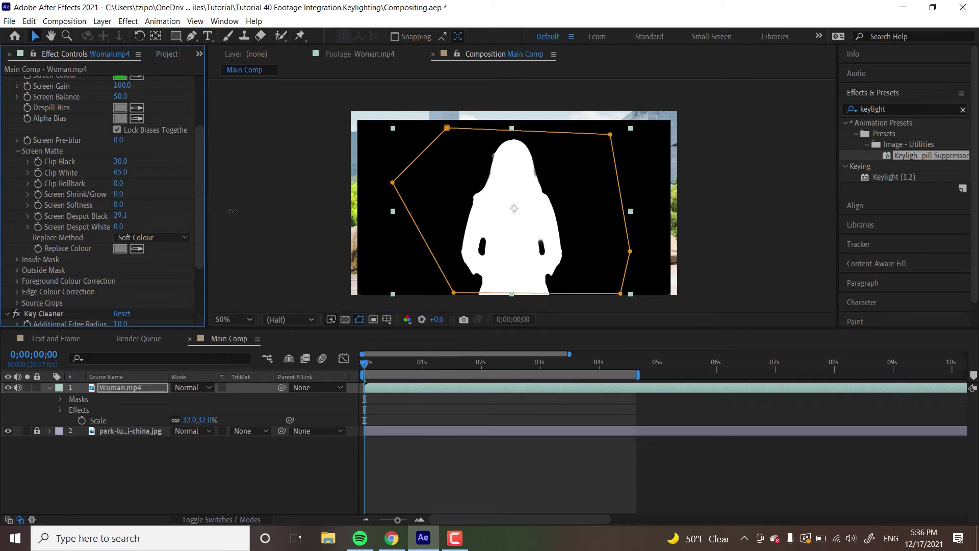
pyautogui.hotkey('ctrl', 'z')
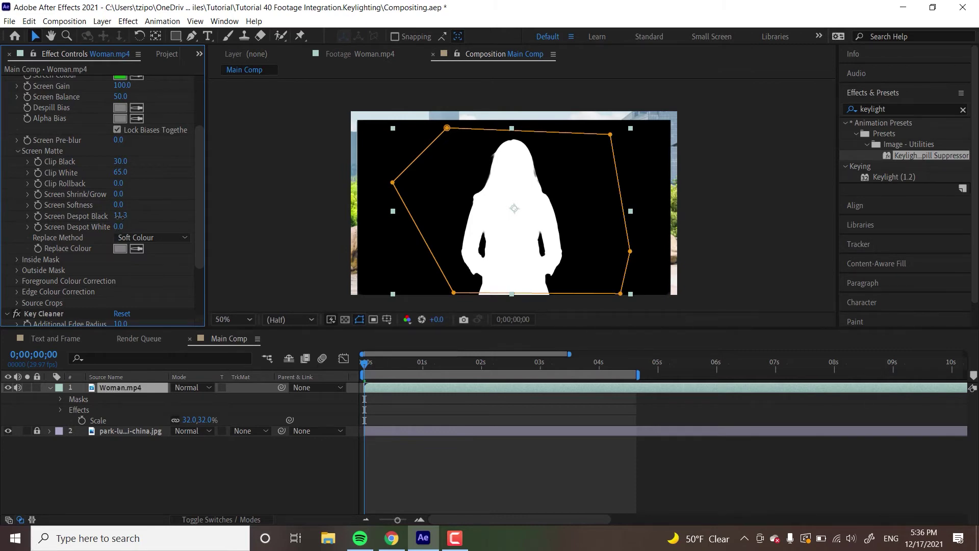
pyautogui.click(119, 215)
pyautogui.write('0')
pyautogui.press('Return')
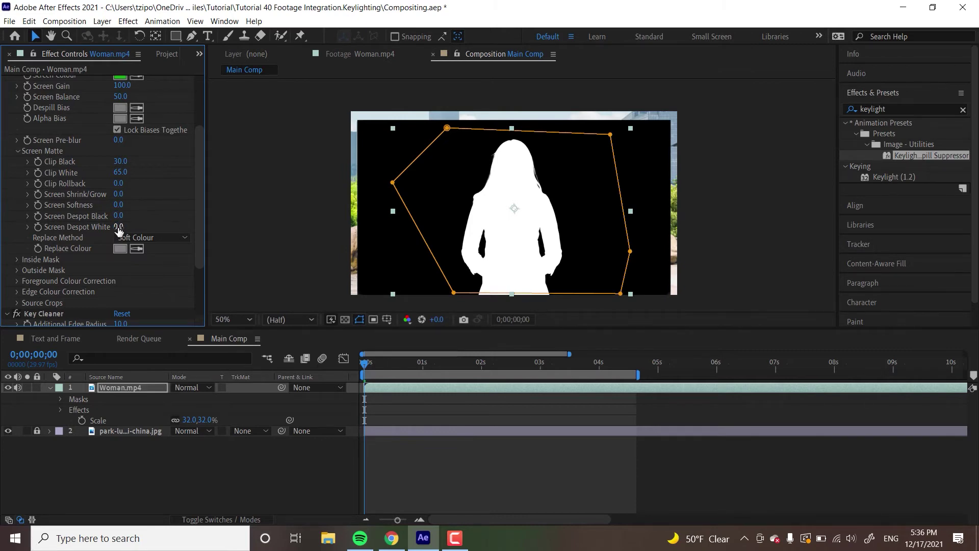
pyautogui.moveTo(321, 205); pyautogui.dragTo(322, 205)
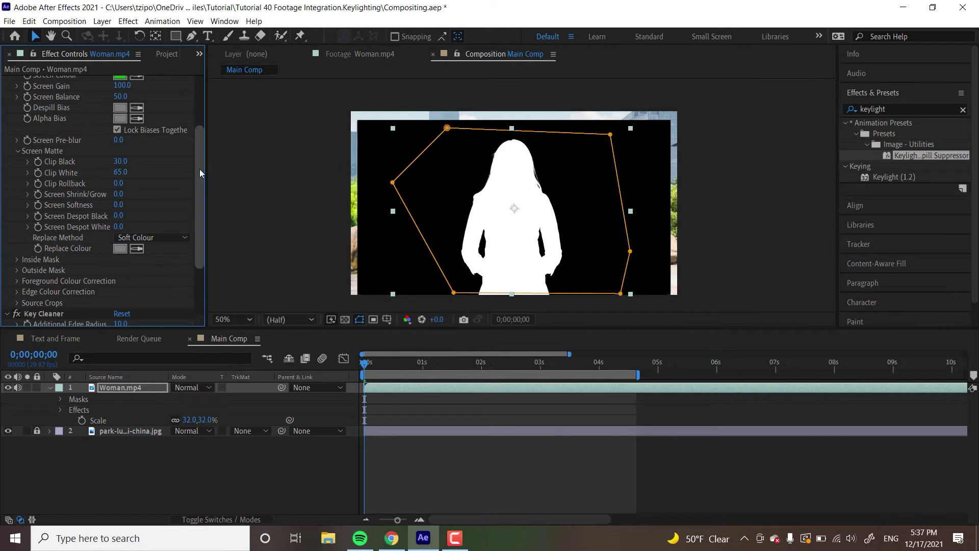
pyautogui.moveTo(200, 169)
pyautogui.mouseDown()
pyautogui.moveTo(199, 157)
pyautogui.moveTo(199, 172)
pyautogui.mouseUp()
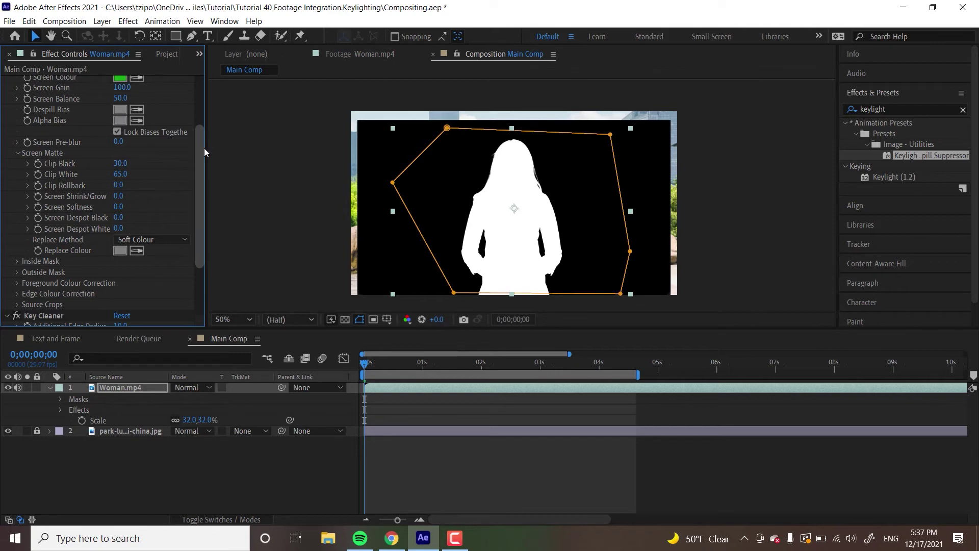
pyautogui.scroll(-1, 203, 153)
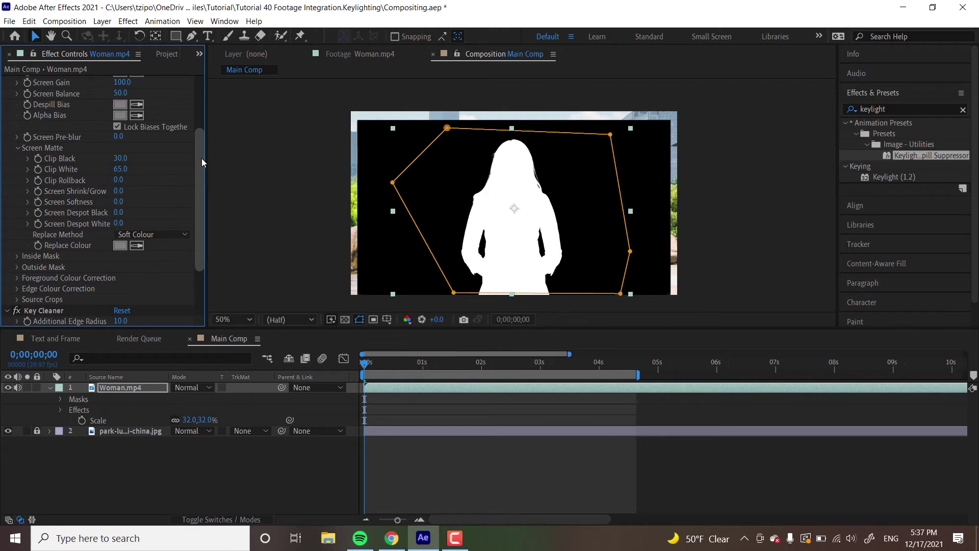
pyautogui.moveTo(201, 158); pyautogui.dragTo(203, 111)
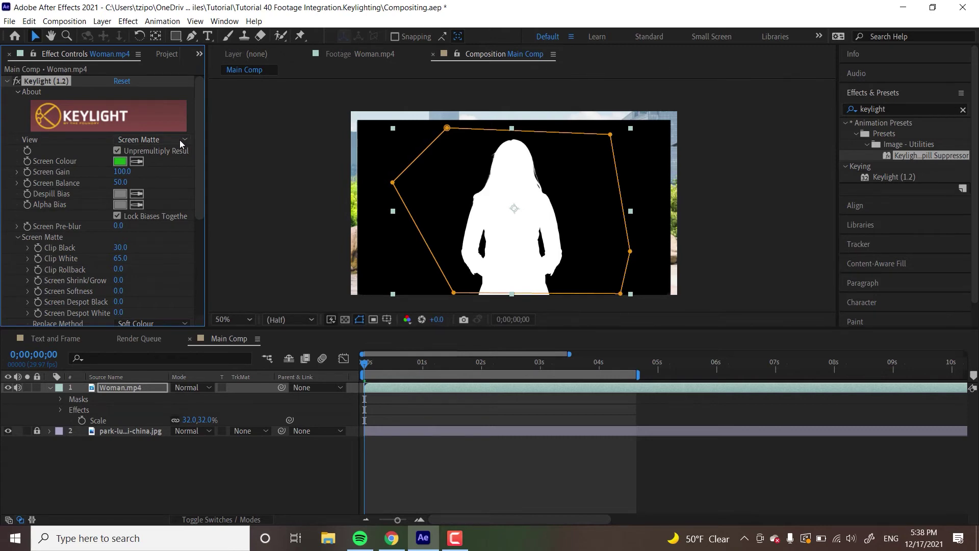
# Set Keylight's view to Final Result, nudge the mask down slightly, and return the playhead to frame 0
pyautogui.click(167, 139)
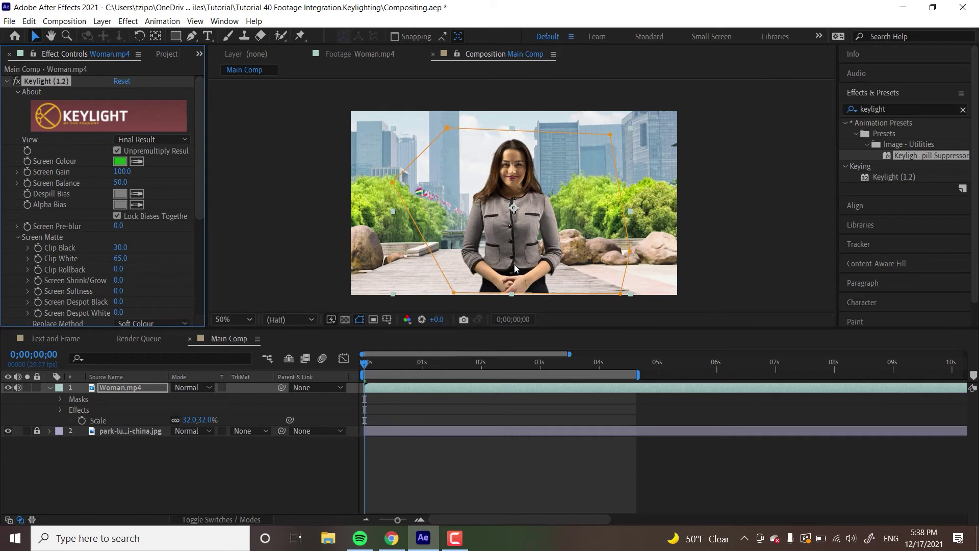
pyautogui.click(513, 296)
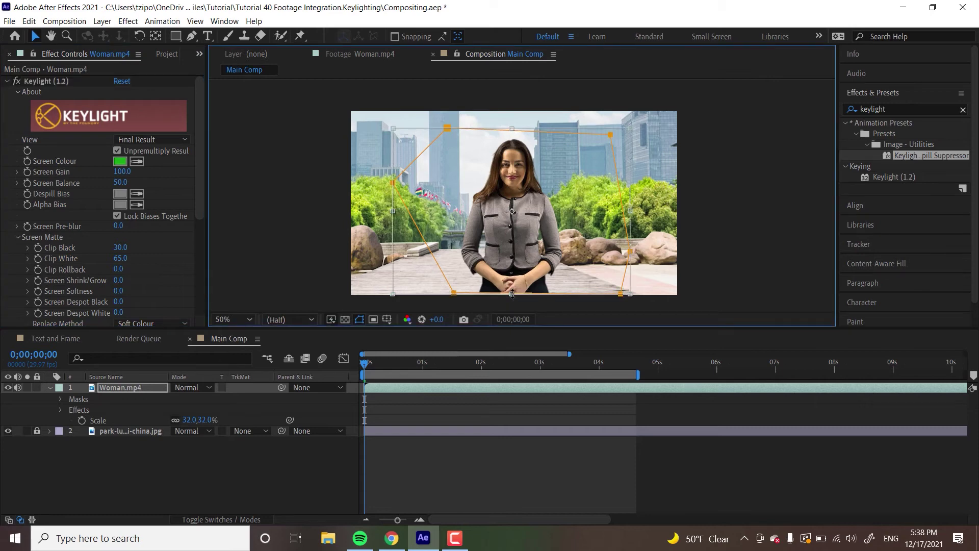
pyautogui.moveTo(512, 293); pyautogui.dragTo(511, 296)
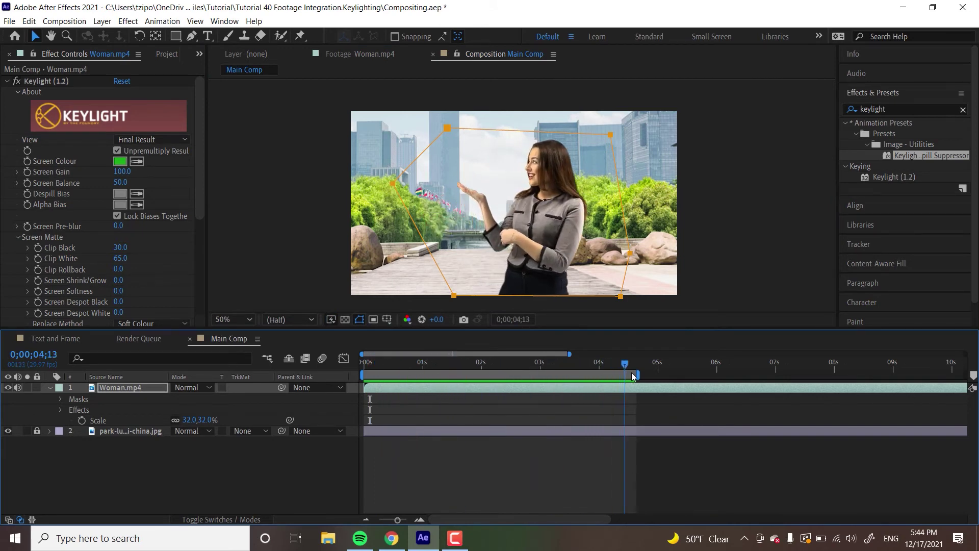
pyautogui.moveTo(528, 381); pyautogui.dragTo(332, 375)
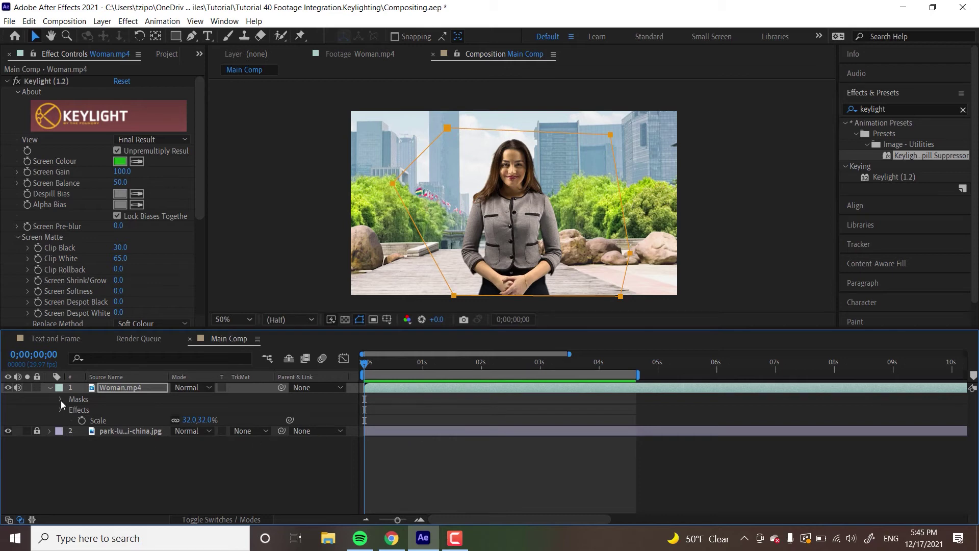
pyautogui.click(120, 388)
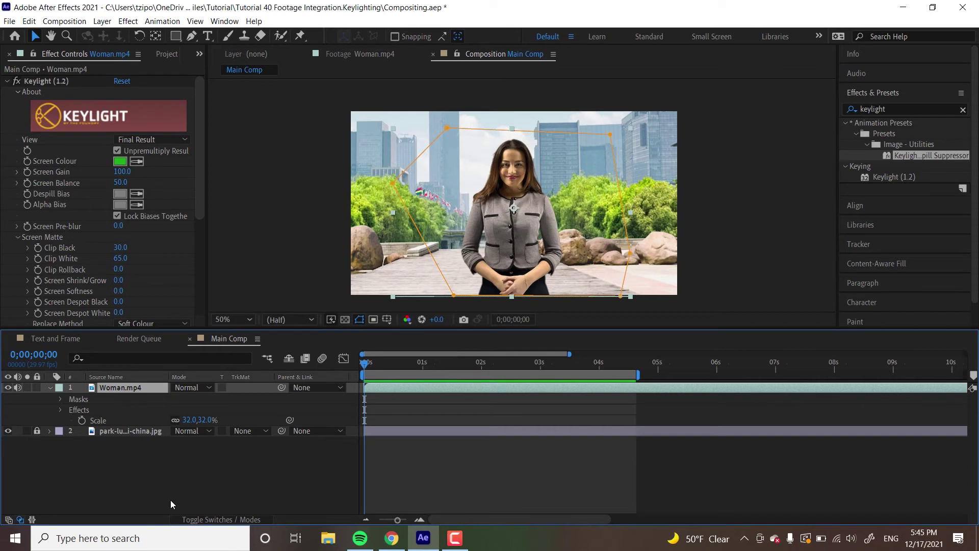
# Duplicate the Woman.mp4 layer and rename the copy 'Color Overlay'
pyautogui.hotkey('ctrl', 'd')
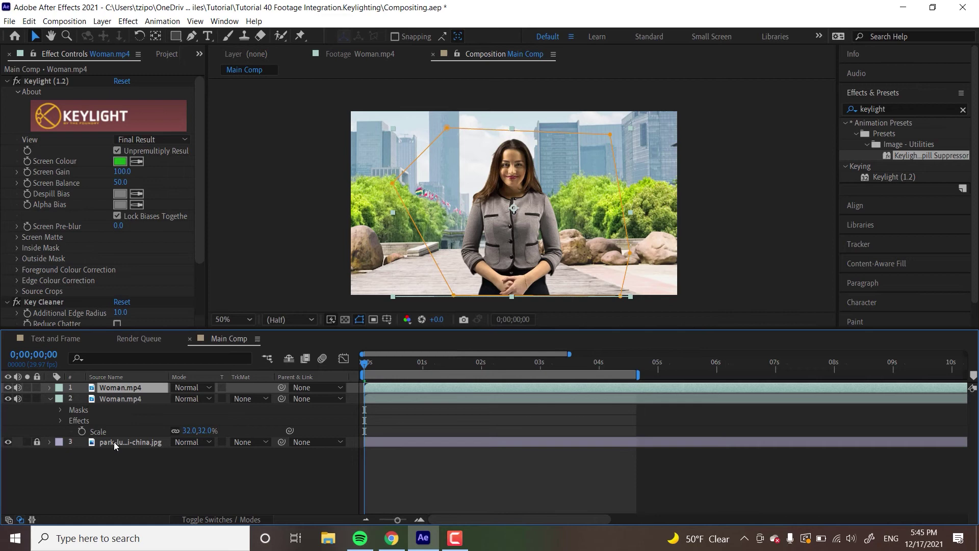
pyautogui.press('Return')
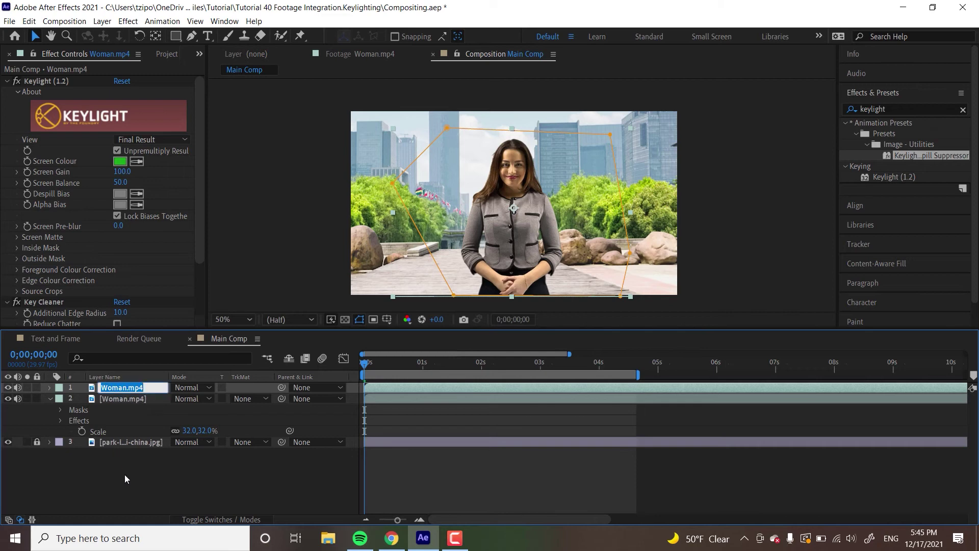
pyautogui.write('Color Overlay')
pyautogui.press('Return')
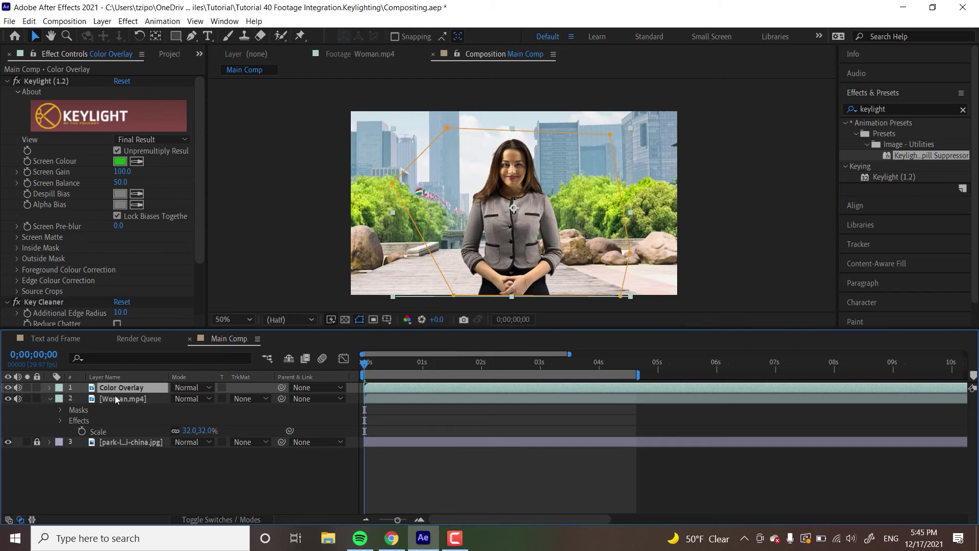
# Give the Color Overlay layer a Purple label
pyautogui.click(58, 389)
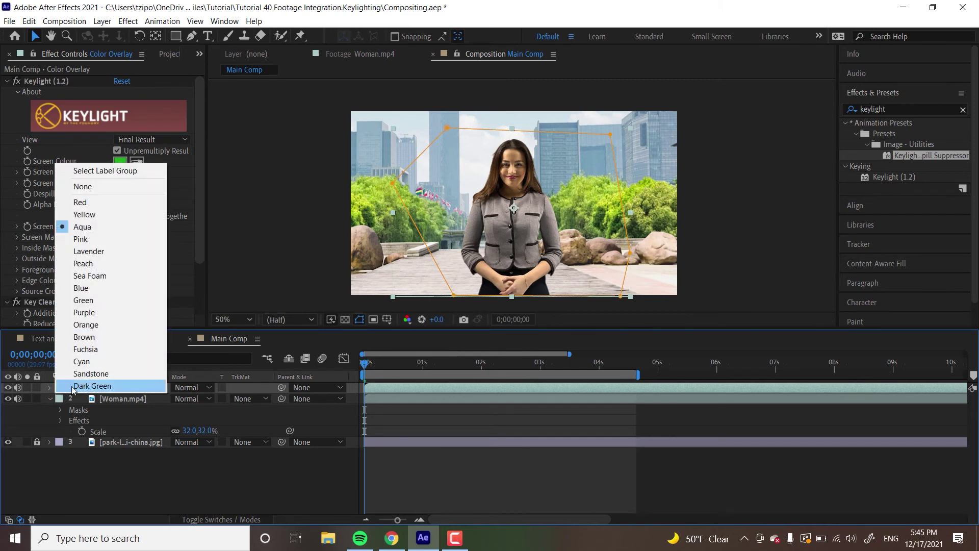
pyautogui.click(102, 313)
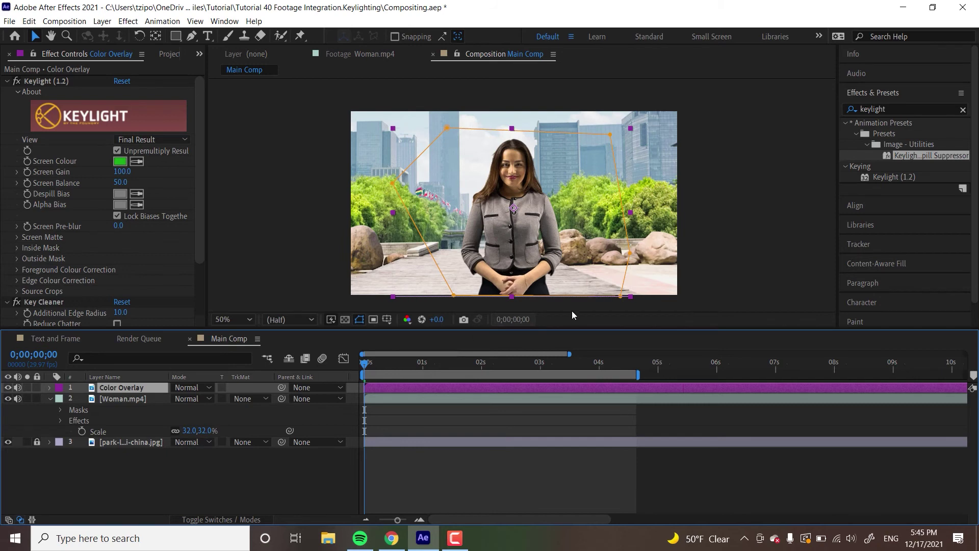
pyautogui.click(893, 106)
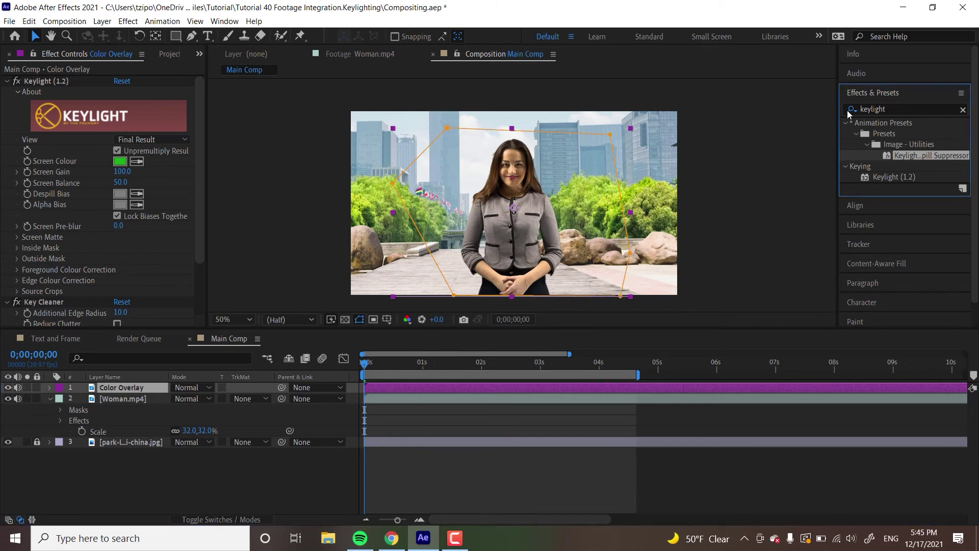
# Search for '4-' and apply 4-Color Gradient to the Color Overlay layer
pyautogui.doubleClick(893, 106)
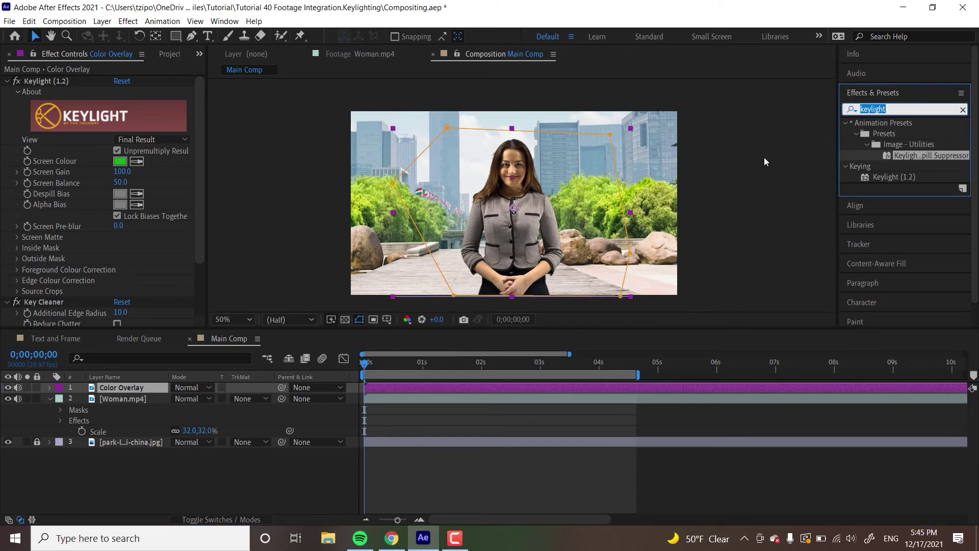
pyautogui.write('4-')
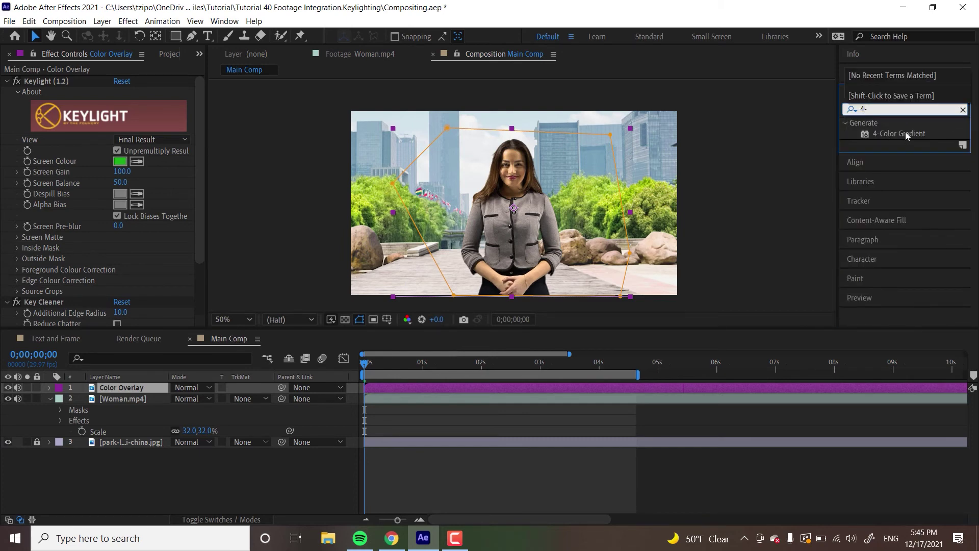
pyautogui.moveTo(904, 132); pyautogui.dragTo(417, 386)
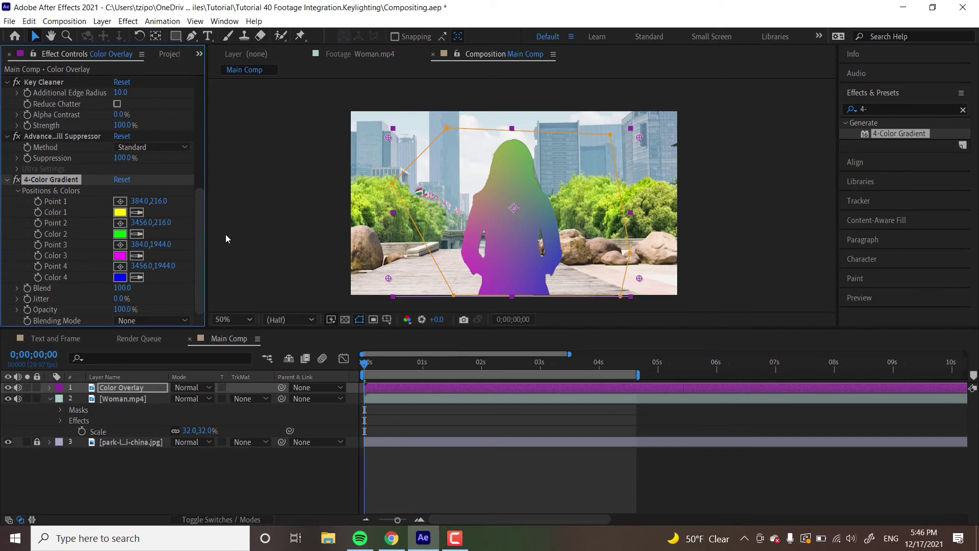
# Sample 4-Color Gradient Colors 1–4 from the blue-grey and light blue sky of the park
pyautogui.click(138, 214)
pyautogui.click(385, 142)
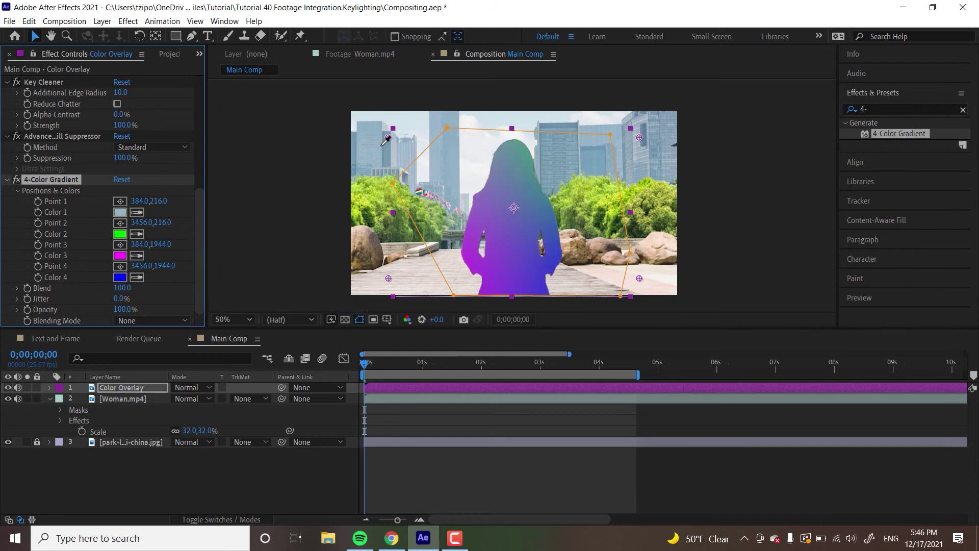
pyautogui.click(140, 234)
pyautogui.click(583, 145)
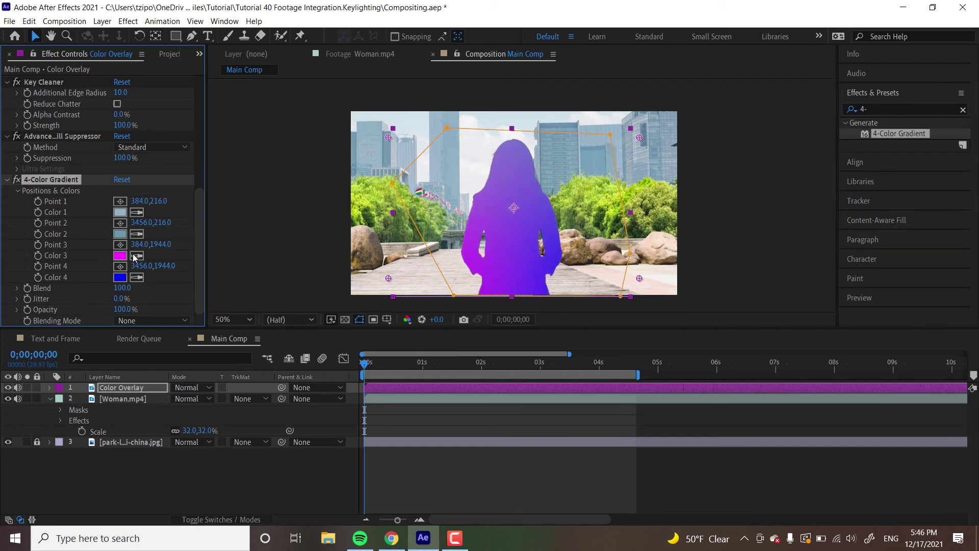
pyautogui.click(137, 255)
pyautogui.click(404, 141)
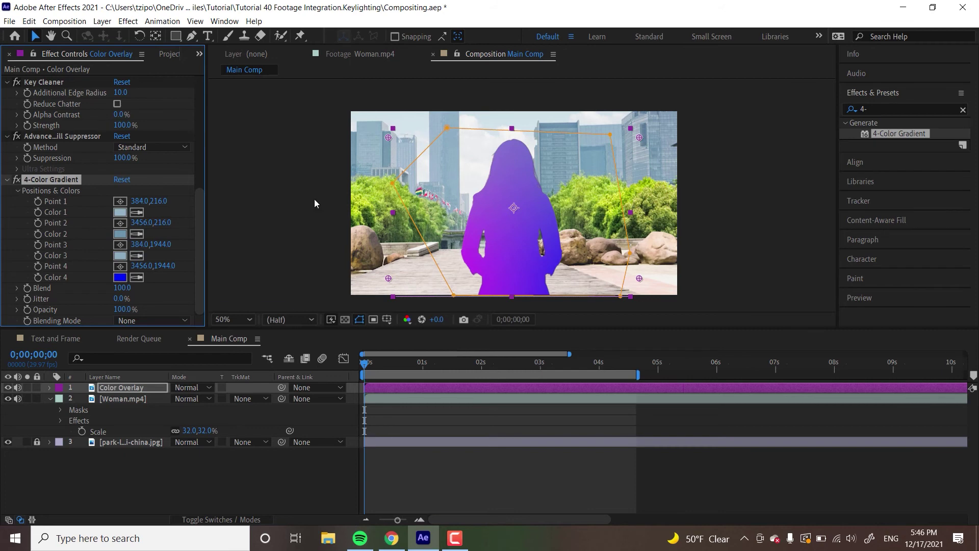
pyautogui.click(137, 277)
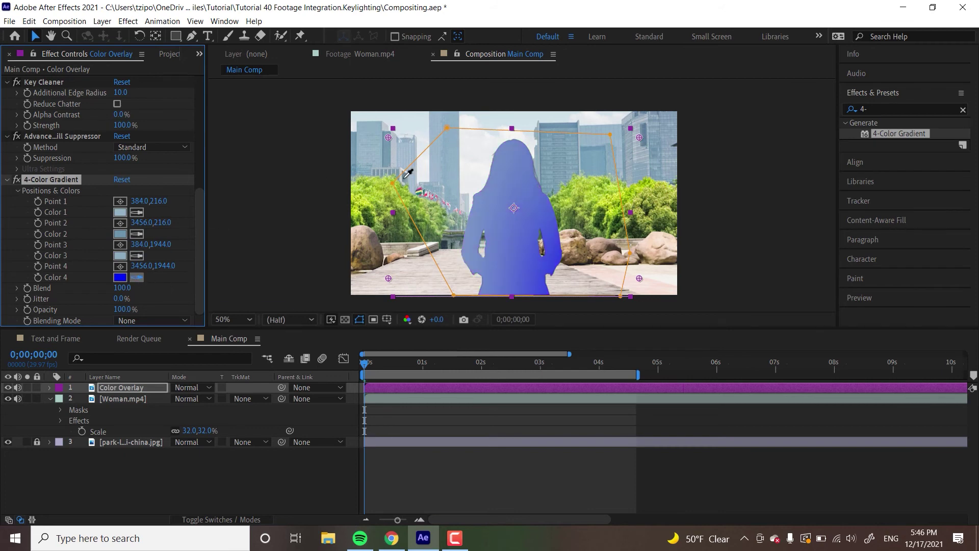
pyautogui.click(404, 178)
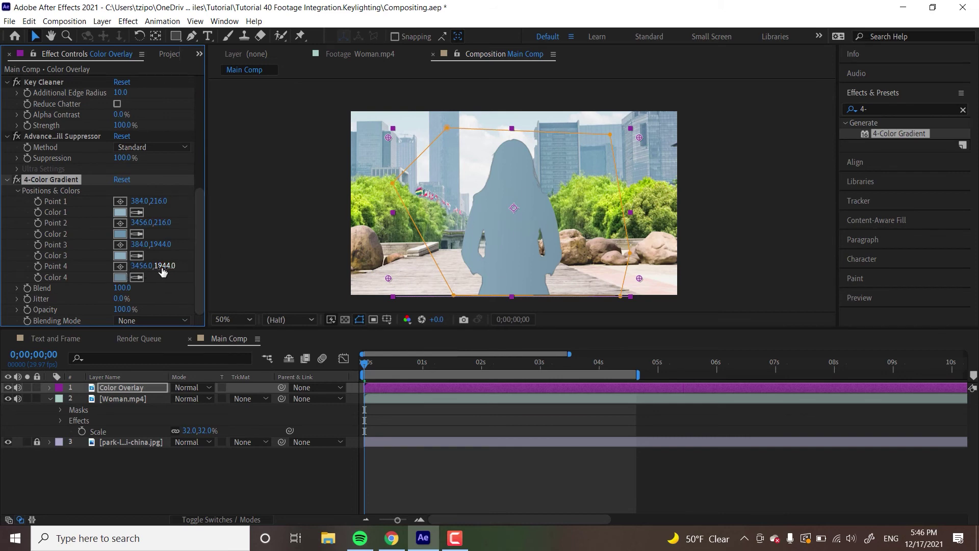
# Move gradient Point 4 to 2487.3,1663.8, Point 2 to 2218.5,522.3 and Point 1 to 1327.8,1266.0
pyautogui.moveTo(163, 271); pyautogui.dragTo(194, 250)
pyautogui.moveTo(638, 279); pyautogui.dragTo(560, 256)
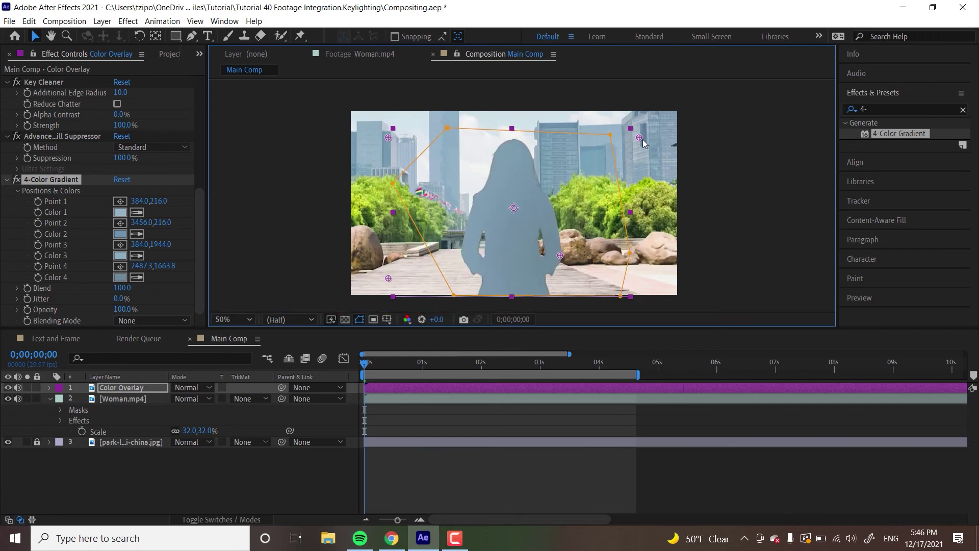
pyautogui.moveTo(641, 139); pyautogui.dragTo(540, 164)
pyautogui.moveTo(388, 137); pyautogui.dragTo(465, 224)
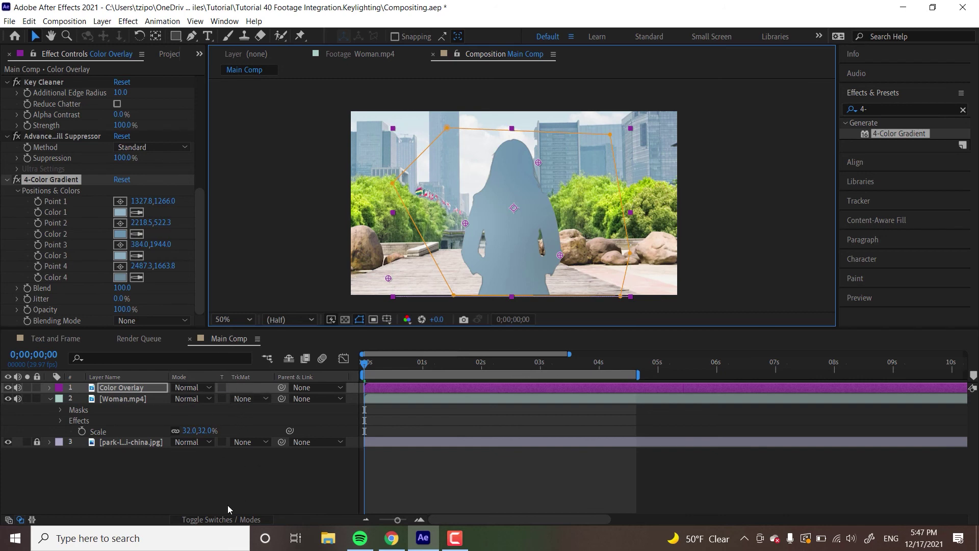
# Show the Mode column and set the Color Overlay layer's blending mode to Hard Light
pyautogui.click(214, 519)
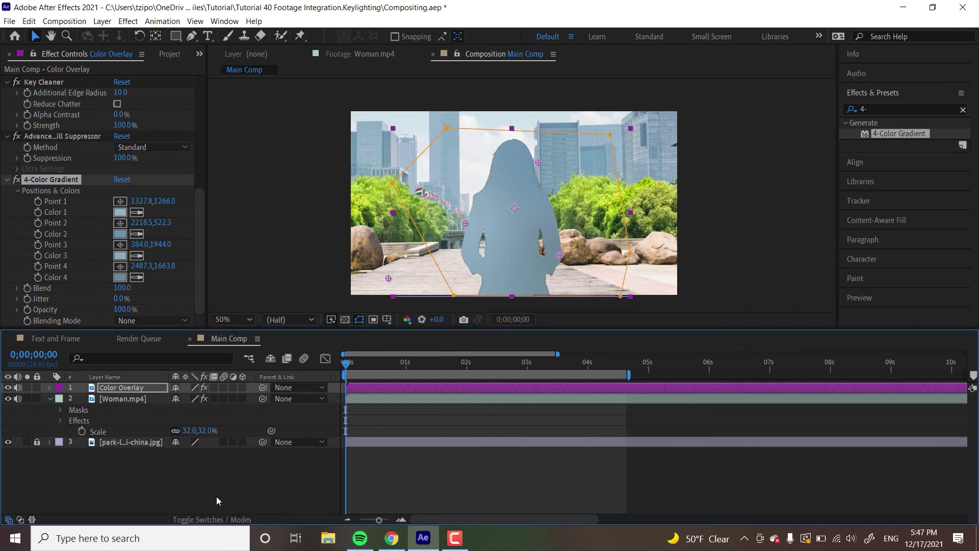
pyautogui.click(187, 521)
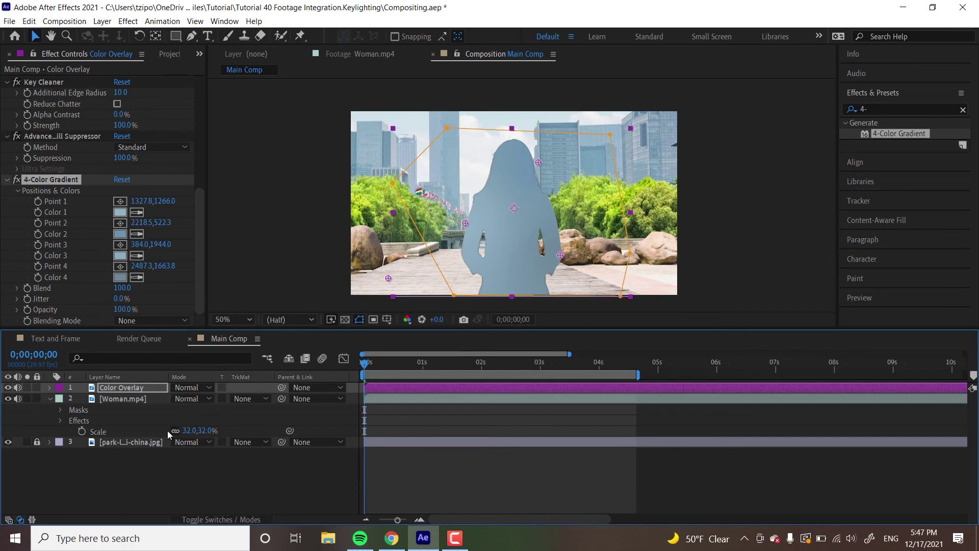
pyautogui.click(198, 388)
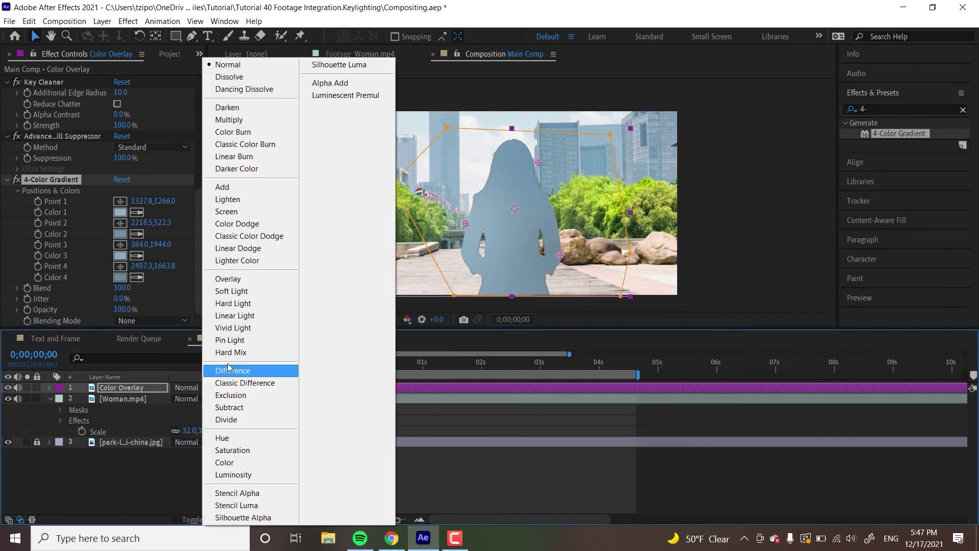
pyautogui.click(237, 303)
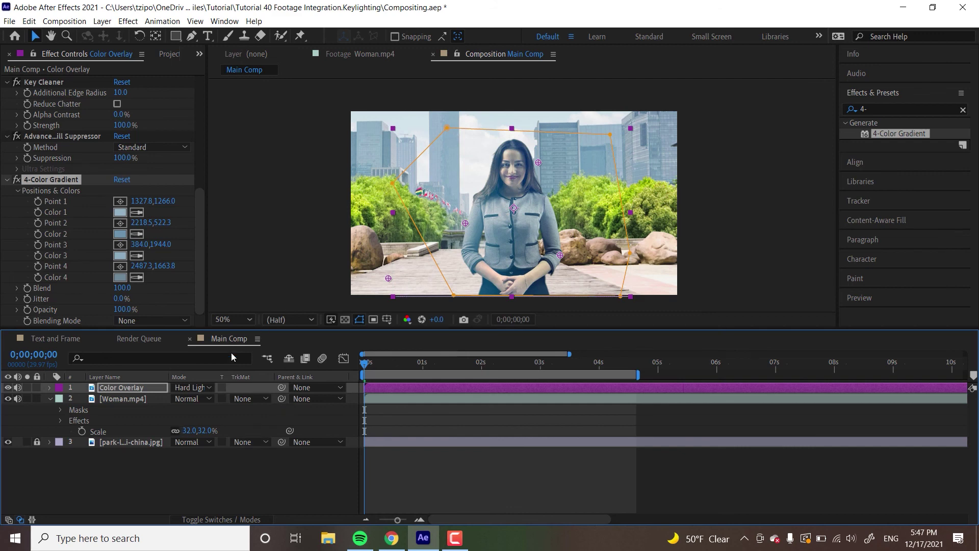
# Add Text and Frame to Main Comp, then shift Woman.mp4 and Color Overlay right at 2;01
pyautogui.click(170, 54)
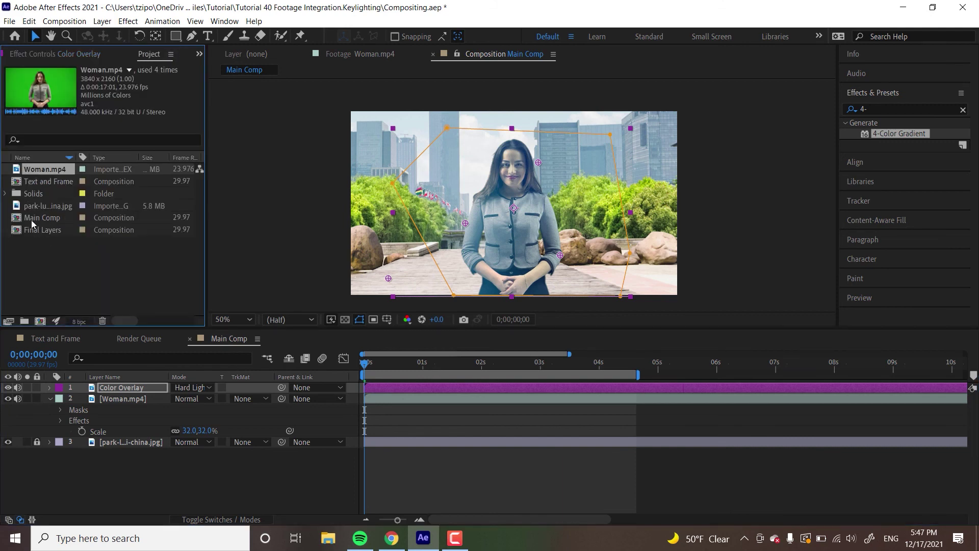
pyautogui.moveTo(40, 184); pyautogui.dragTo(121, 426)
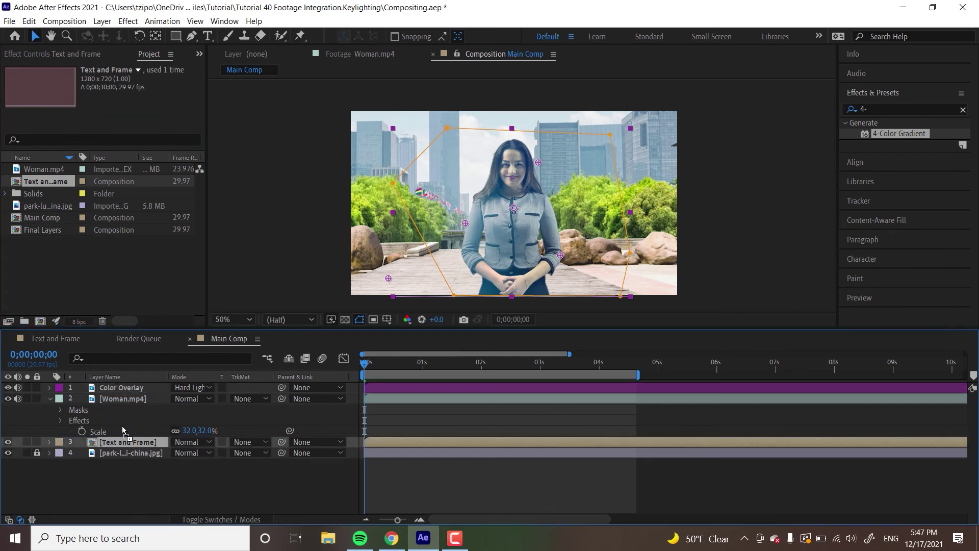
pyautogui.click(111, 400)
pyautogui.click(437, 361)
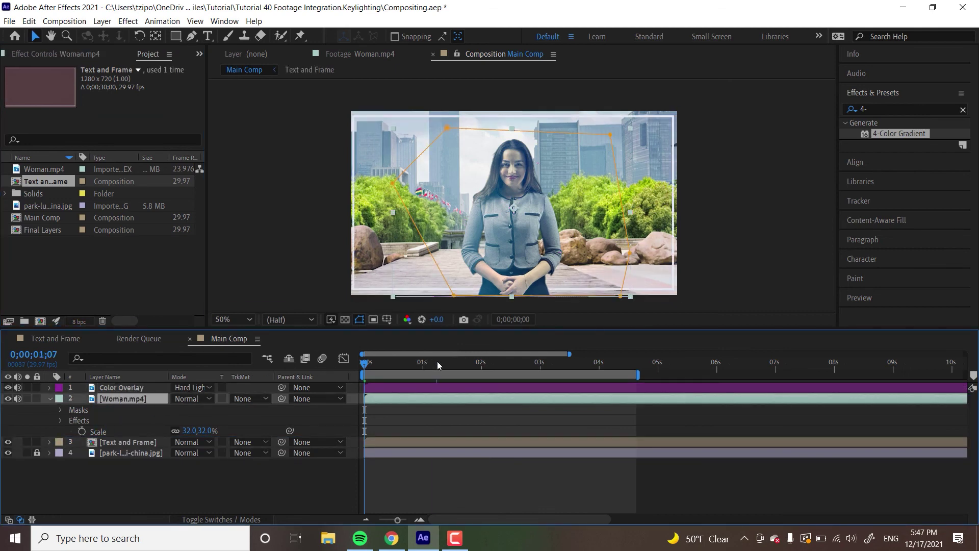
pyautogui.moveTo(437, 361); pyautogui.dragTo(485, 369)
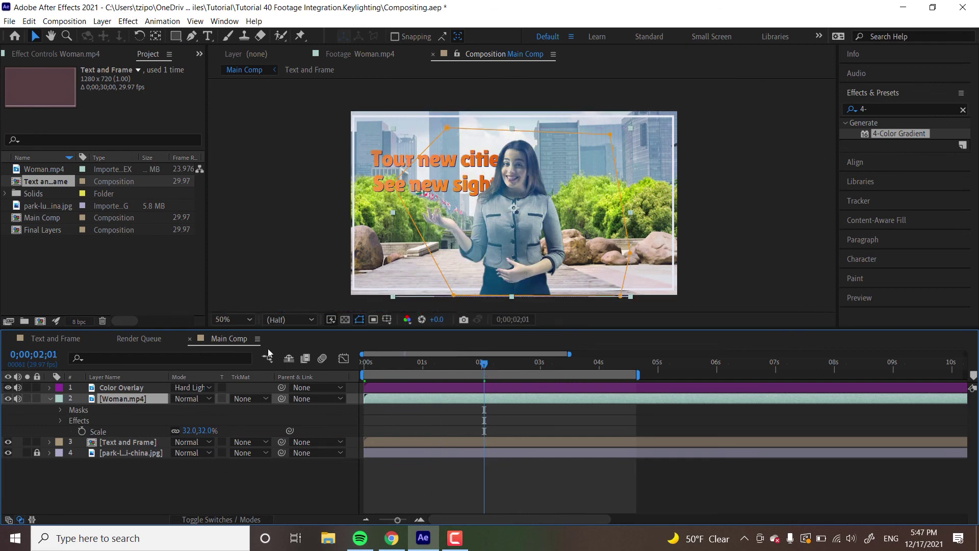
pyautogui.keyDown('ctrl'); pyautogui.click(138, 387); pyautogui.keyUp('ctrl')
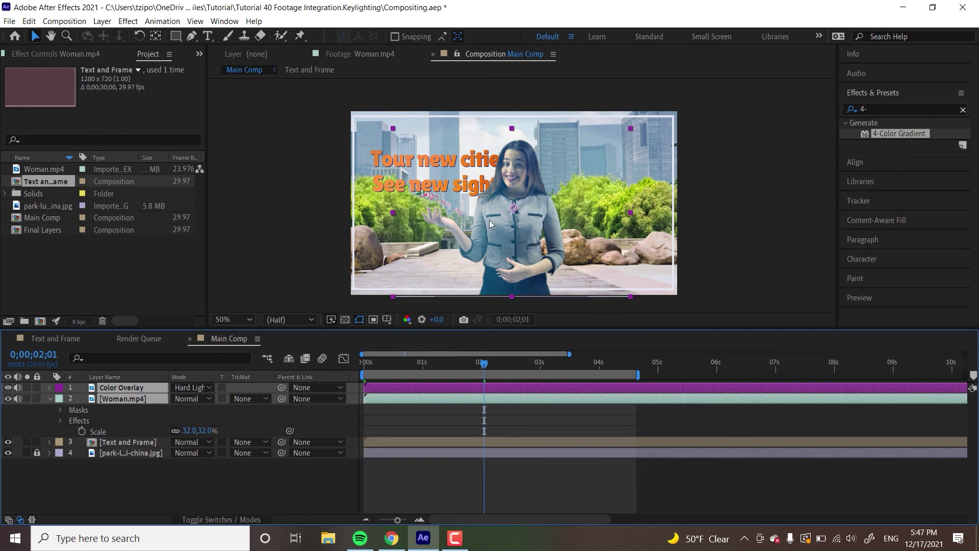
pyautogui.moveTo(494, 233); pyautogui.dragTo(559, 236)
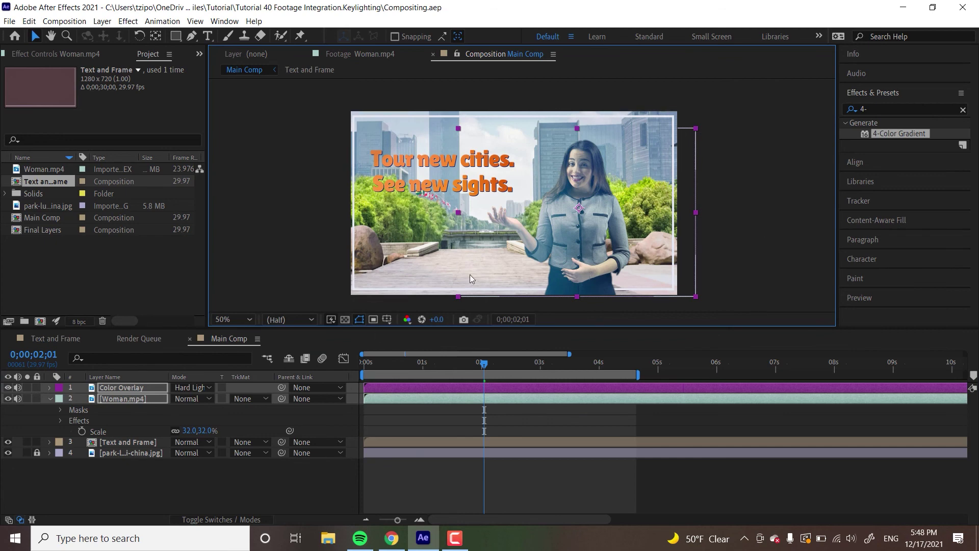
pyautogui.click(369, 362)
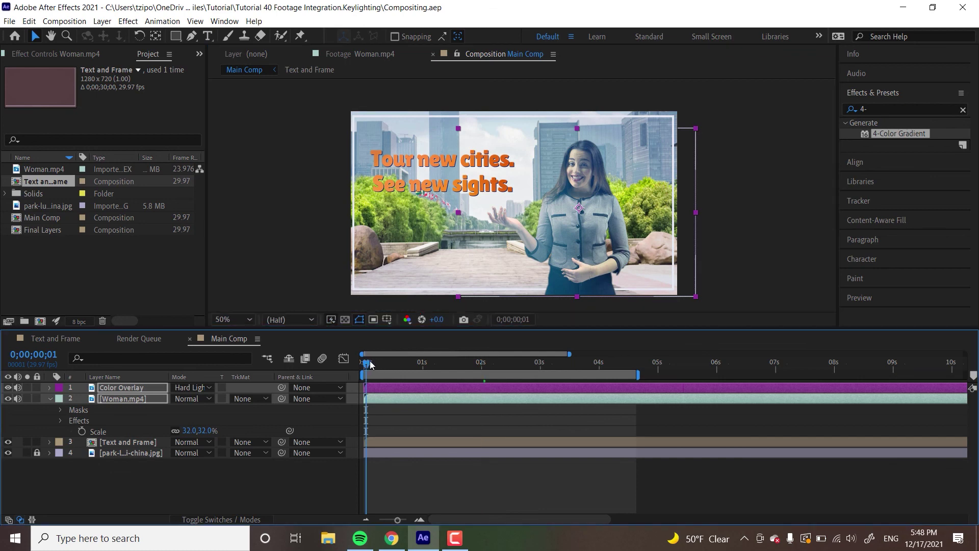
pyautogui.moveTo(412, 360); pyautogui.dragTo(559, 359)
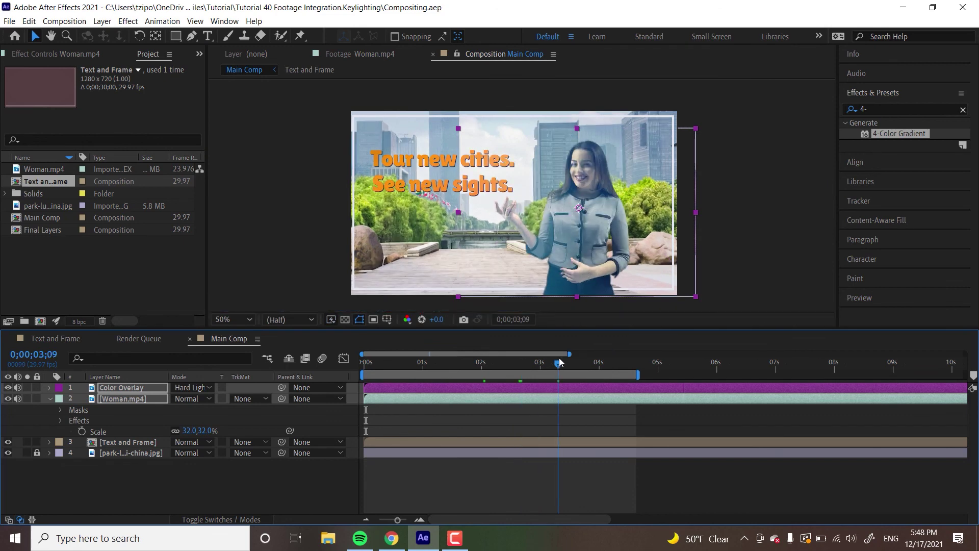
pyautogui.click(479, 384)
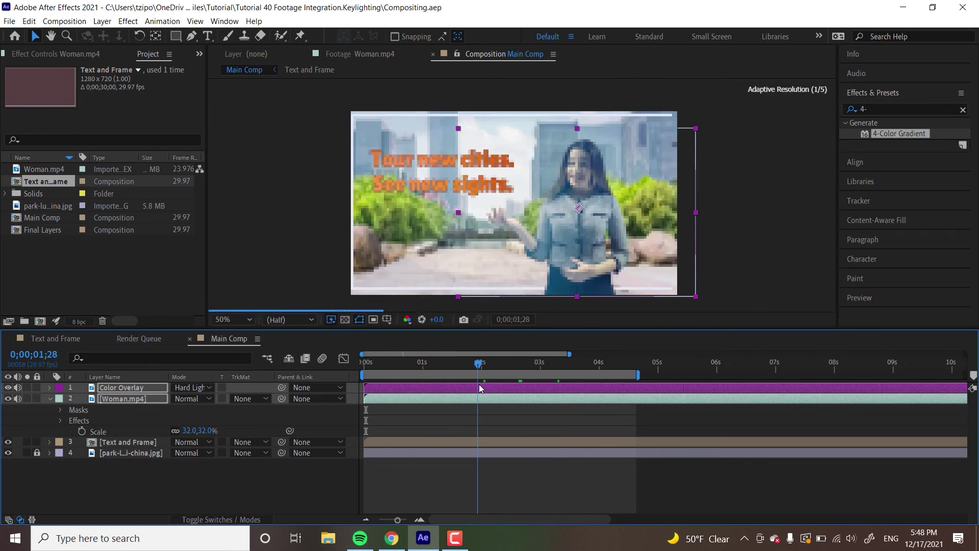
pyautogui.press('pagedown')
pyautogui.moveTo(531, 387); pyautogui.dragTo(442, 412)
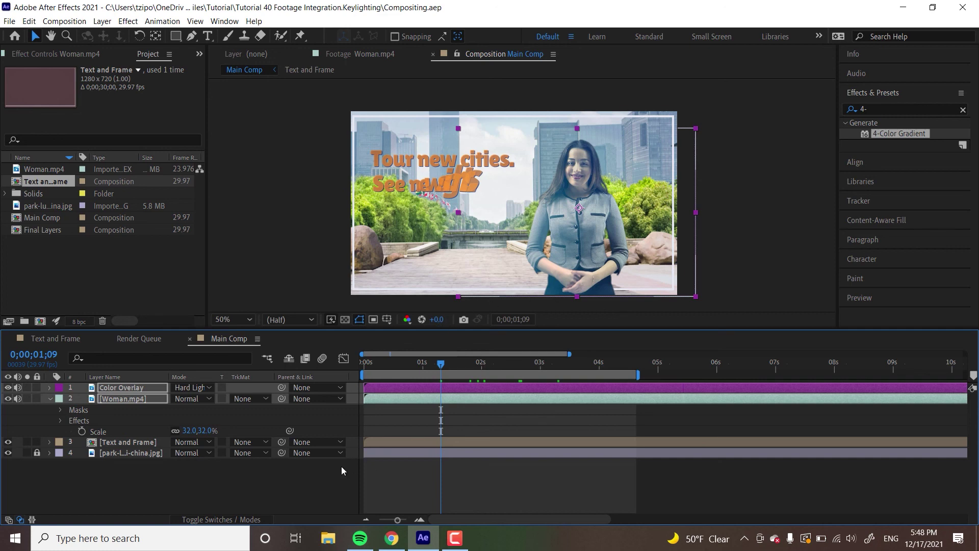
pyautogui.click(400, 365)
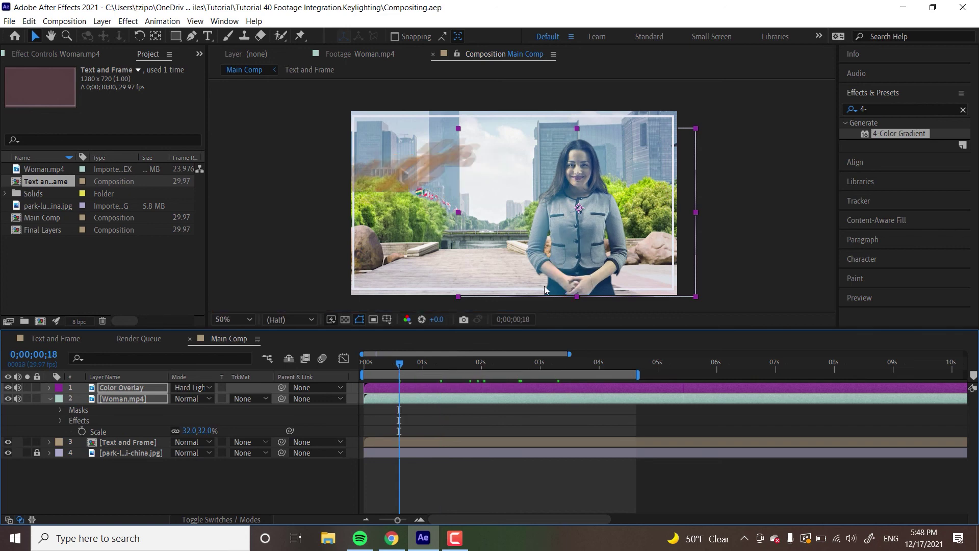